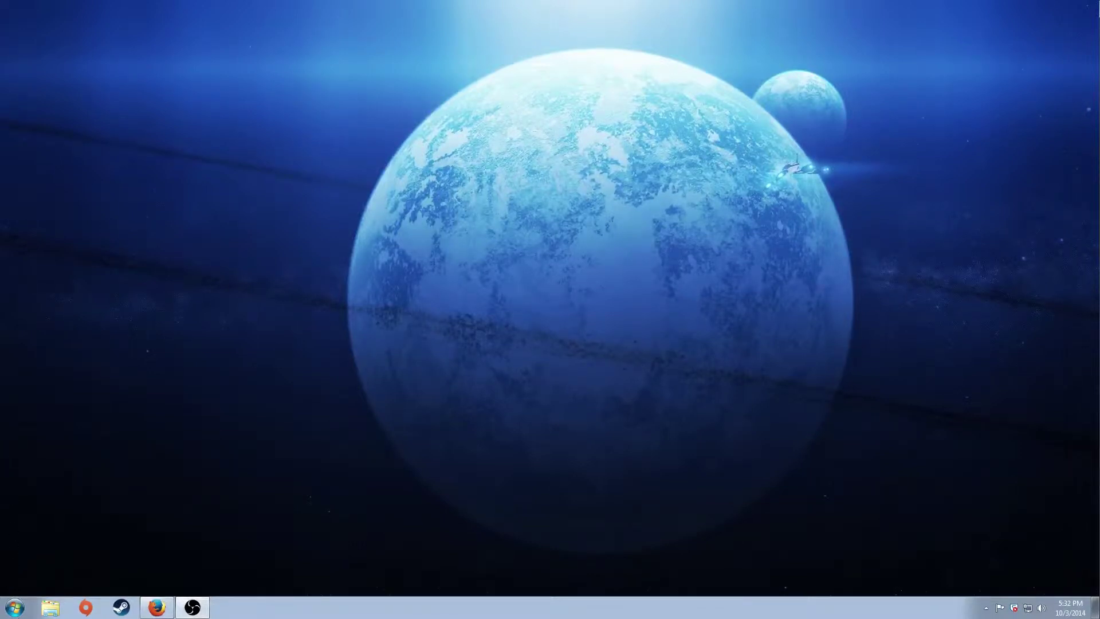
Open the Minecraft launcher and save the current profile with its version set to release 1.6.4.
{"action": "key", "text": "super"}
{"action": "left_click", "coordinate": [57, 273]}
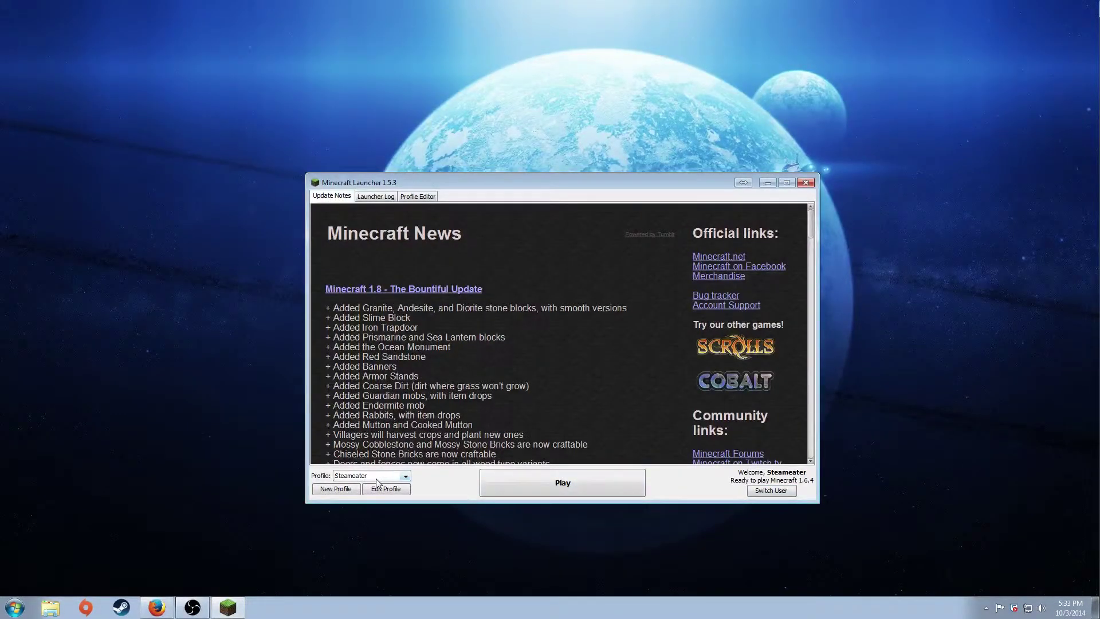
{"action": "left_click", "coordinate": [398, 491]}
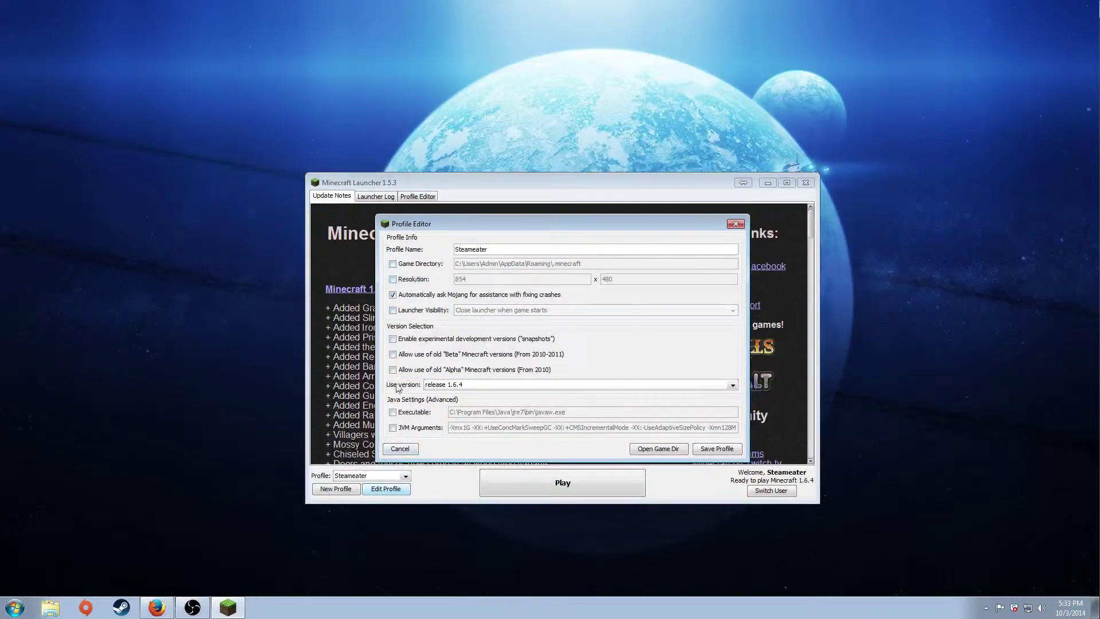
{"action": "left_click", "coordinate": [439, 384]}
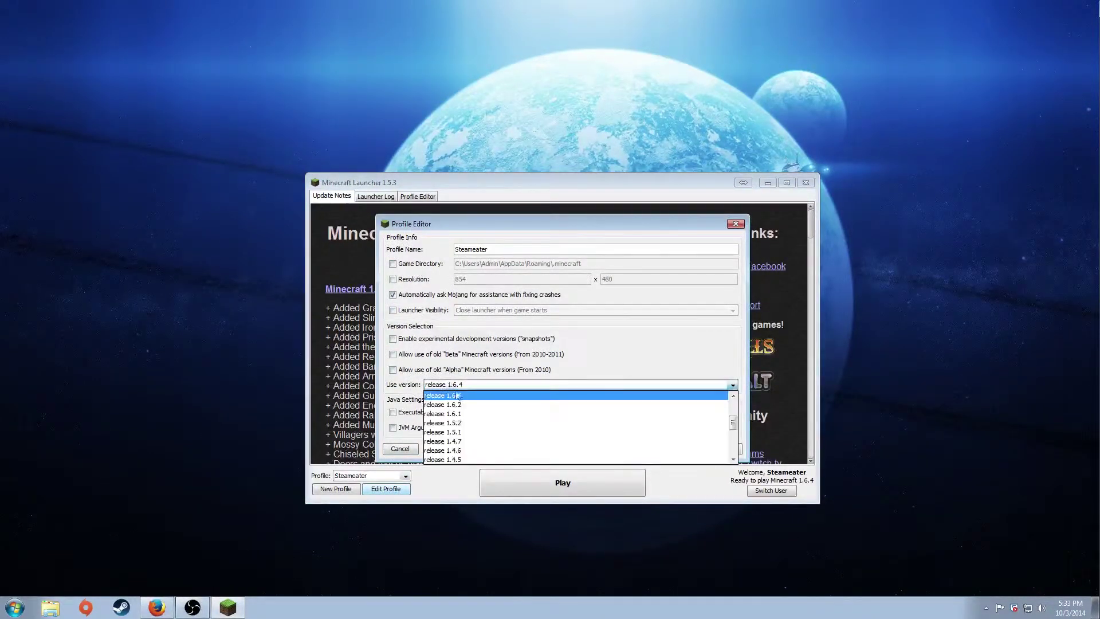
{"action": "scroll", "coordinate": [457, 395], "scroll_direction": "up", "scroll_amount": 3}
{"action": "left_click", "coordinate": [458, 461]}
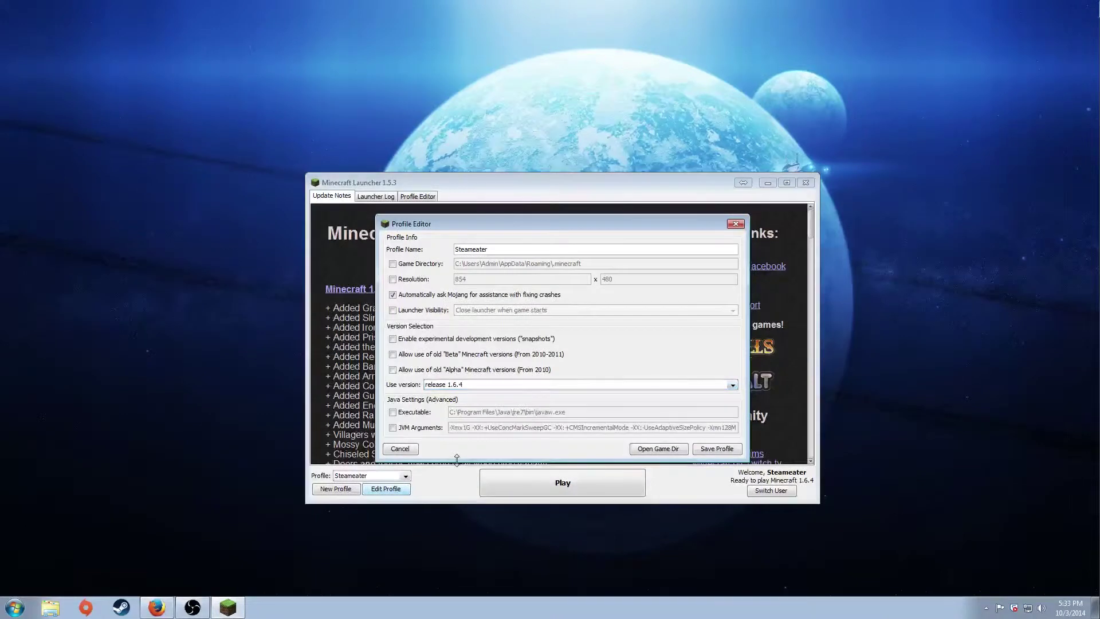
{"action": "left_click", "coordinate": [716, 448]}
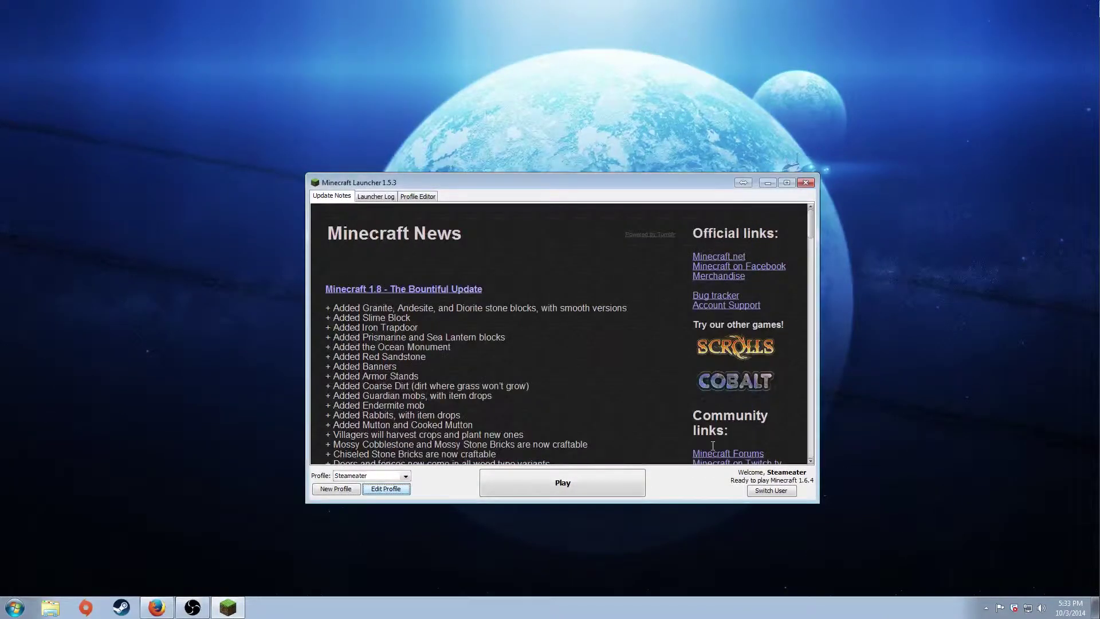
Launch Minecraft 1.6.4 once with this profile and quit the game from its title screen.
{"action": "left_click", "coordinate": [602, 481]}
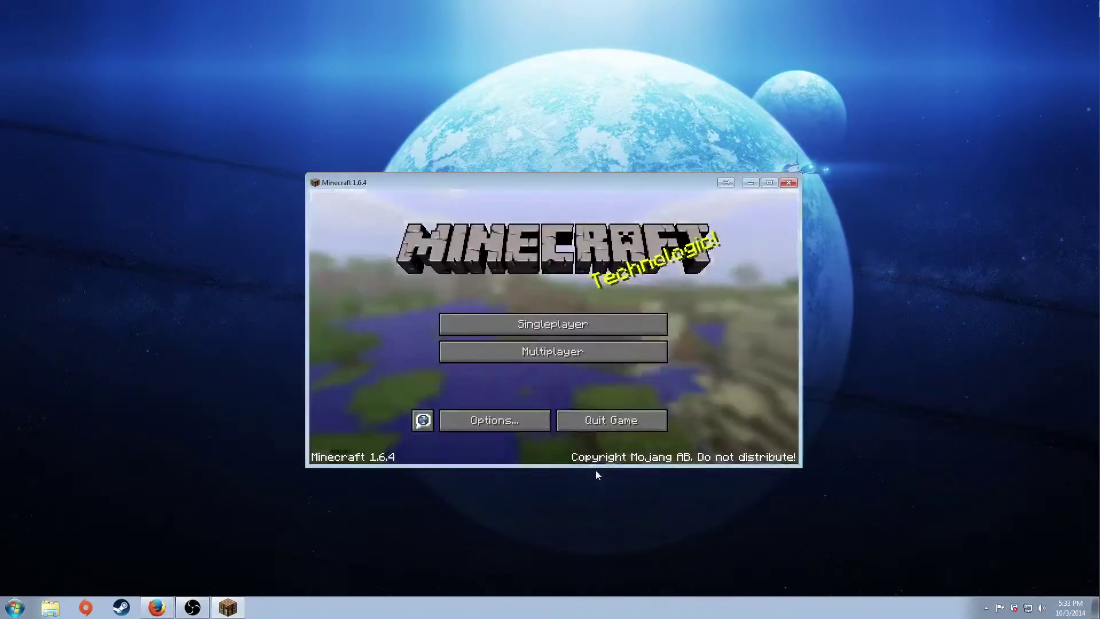
{"action": "left_click", "coordinate": [609, 420]}
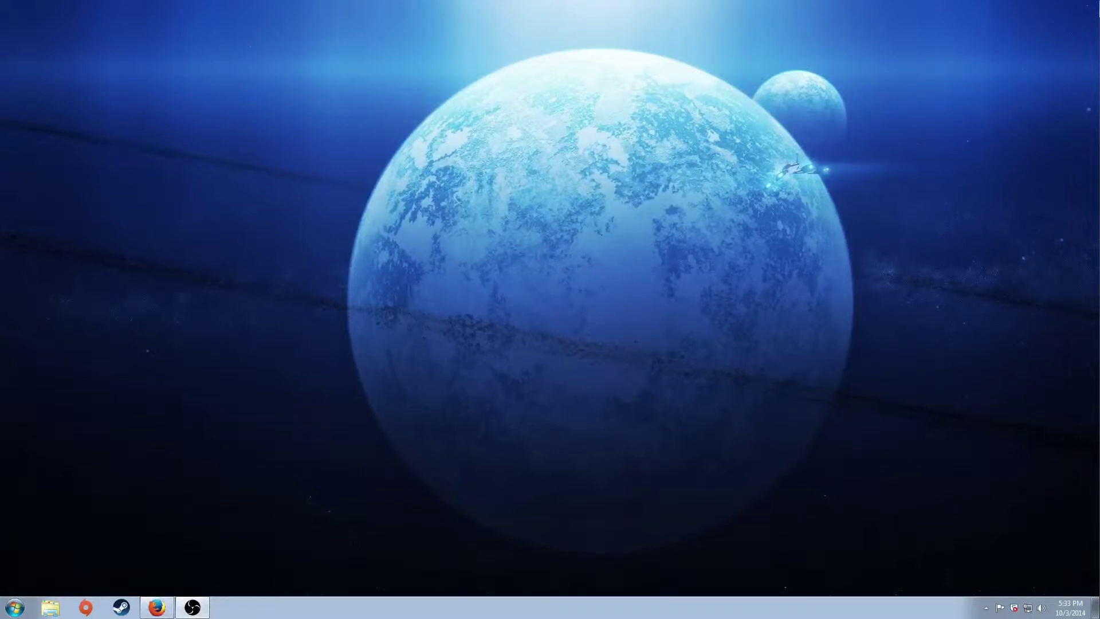
Switch to Firefox and download the 1.6.4-Recommended Forge installer into the Downloads folder, keeping the name forge-1.6.4-9.11.1.965-installer.
{"action": "key", "text": "alt+Tab"}
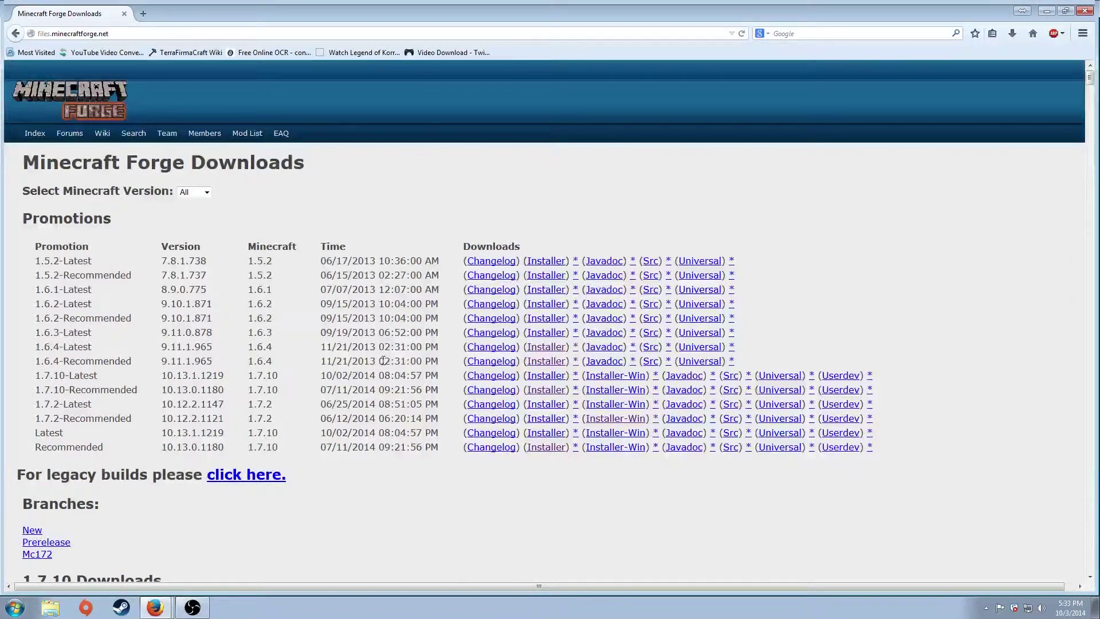
{"action": "left_click", "coordinate": [539, 361]}
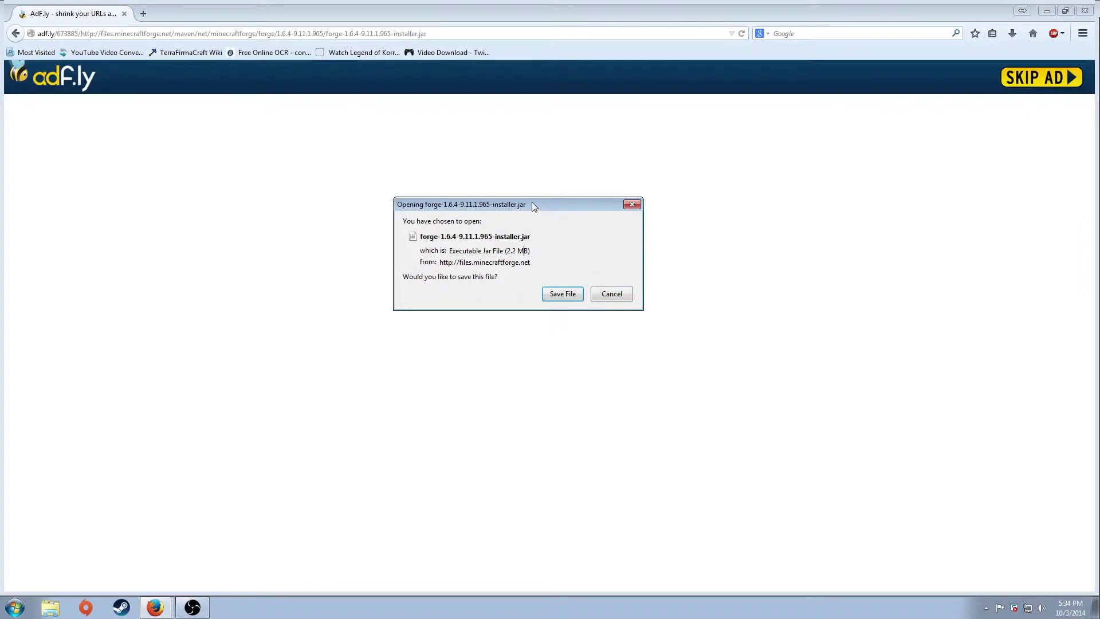
{"action": "left_click_drag", "start_coordinate": [532, 202], "coordinate": [566, 249]}
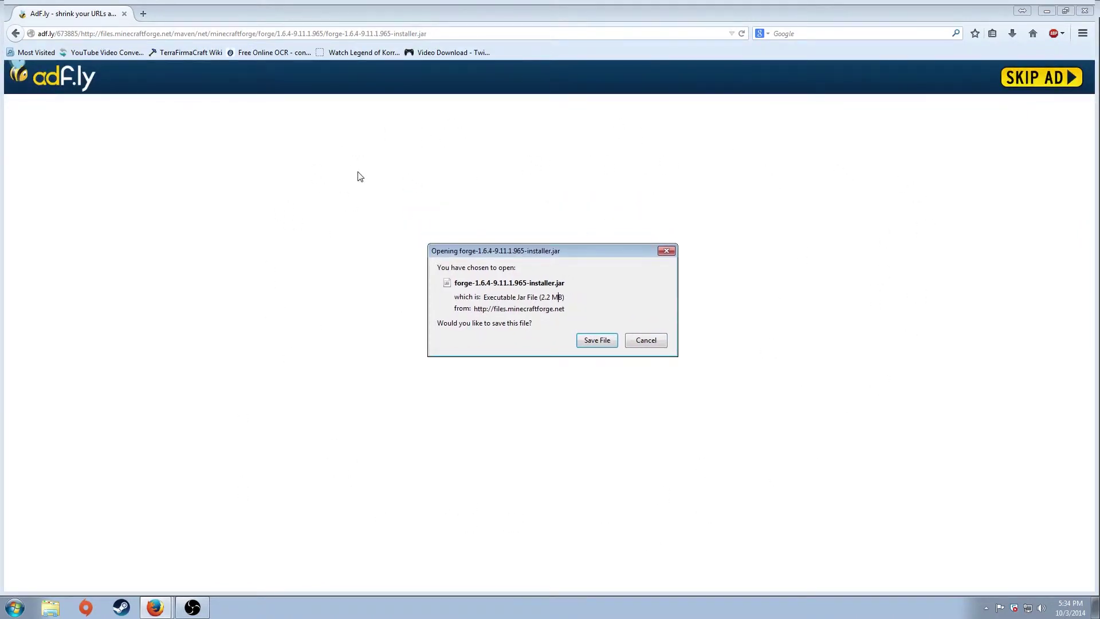
{"action": "left_click", "coordinate": [597, 340]}
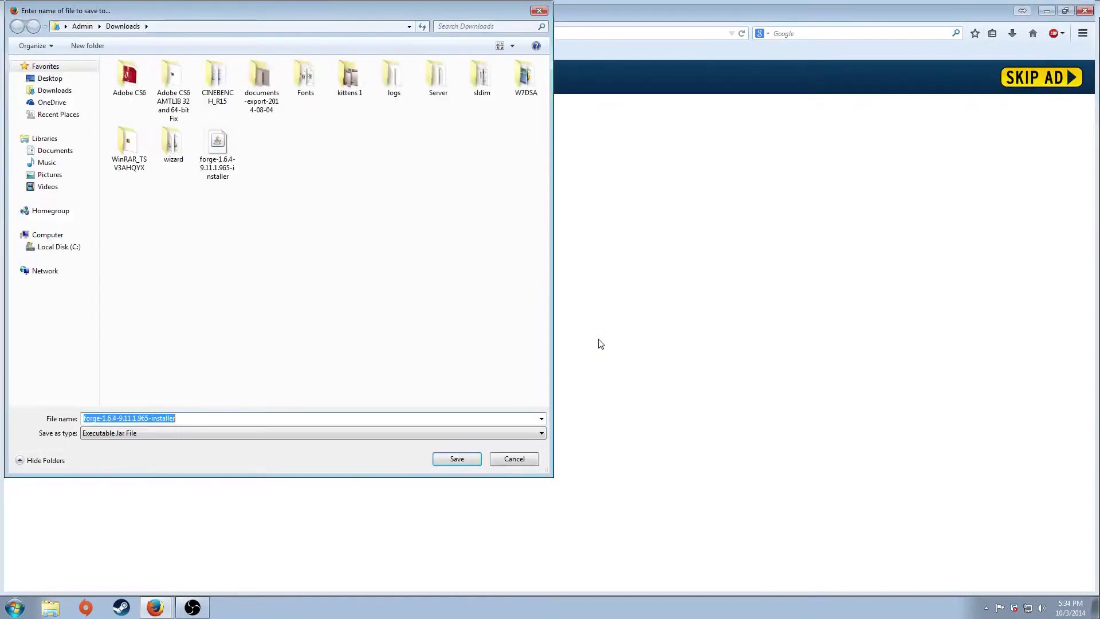
{"action": "left_click", "coordinate": [224, 150]}
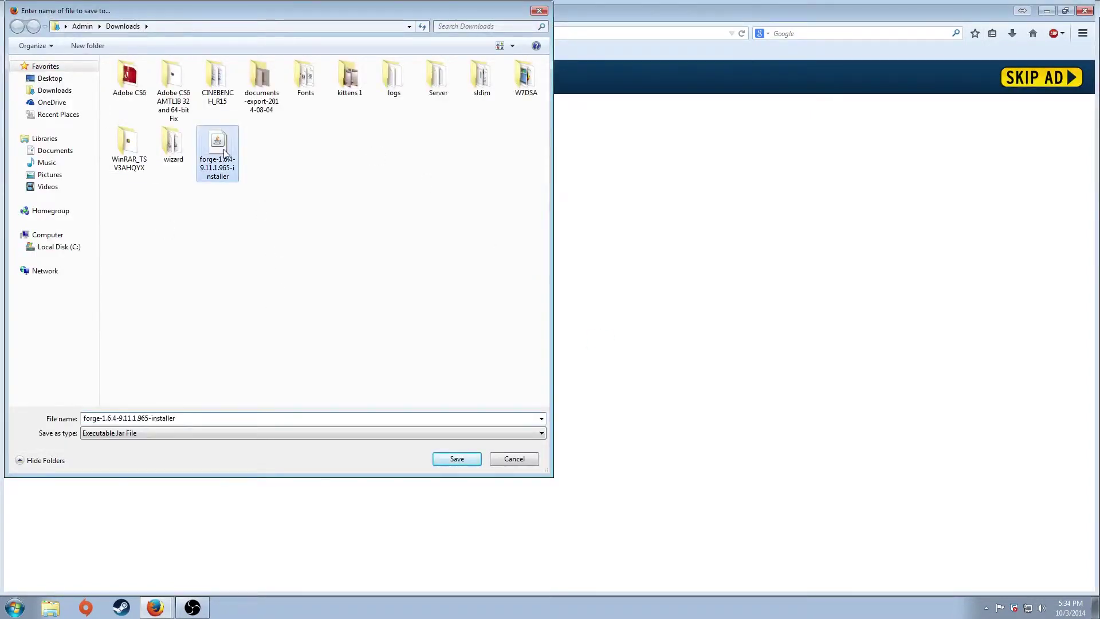
{"action": "left_click", "coordinate": [457, 459]}
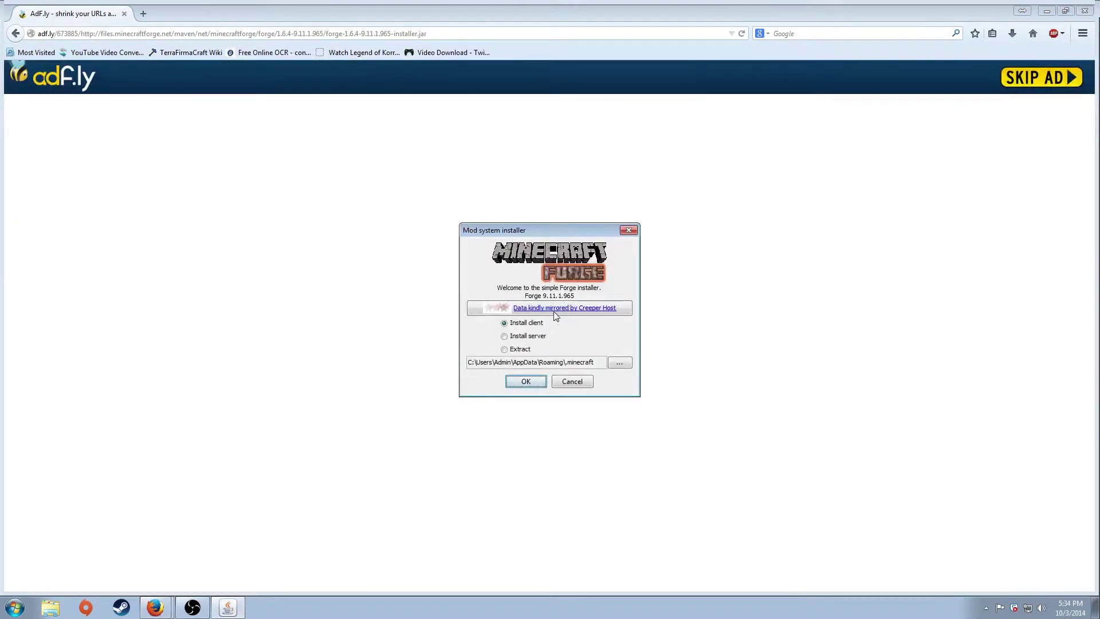
Choose the Install client option in the Forge installer, using the default .minecraft location.
{"action": "left_click", "coordinate": [514, 324]}
{"action": "left_click", "coordinate": [16, 607]}
{"action": "left_click", "coordinate": [488, 274]}
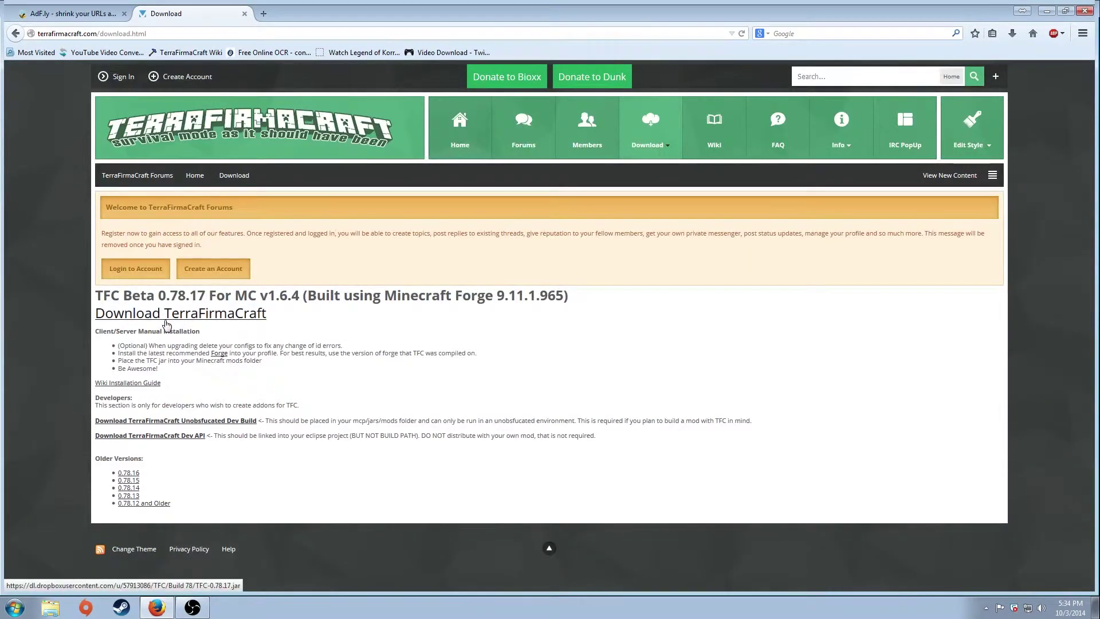
Download TerraFirmaCraft from its website and save TFC-0.78.17.jar in the Downloads folder.
{"action": "left_click", "coordinate": [166, 324]}
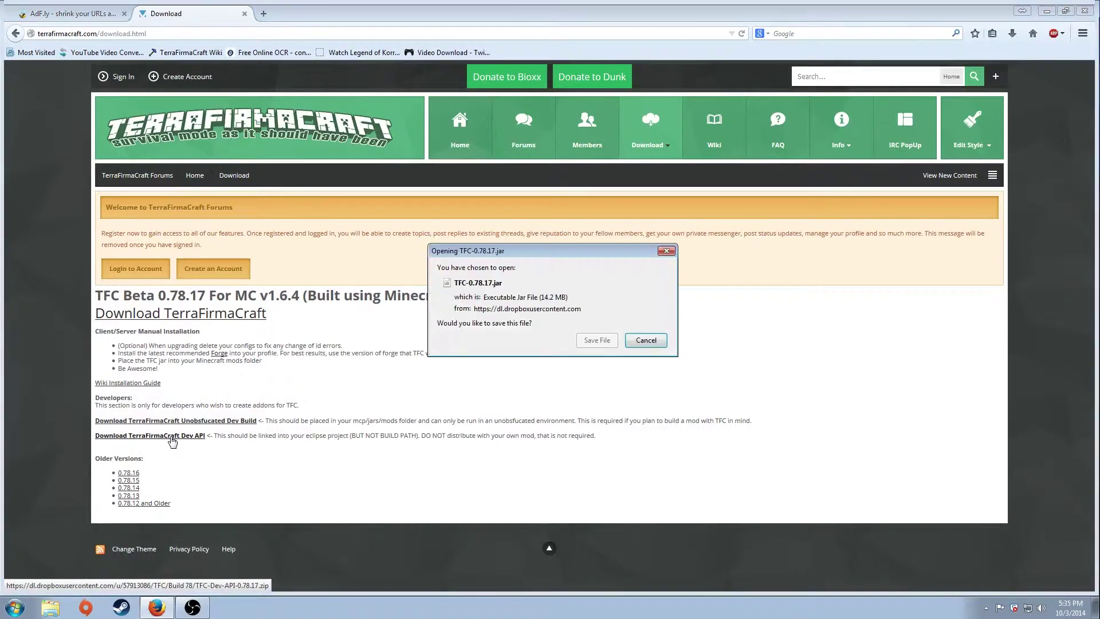
{"action": "left_click", "coordinate": [594, 331]}
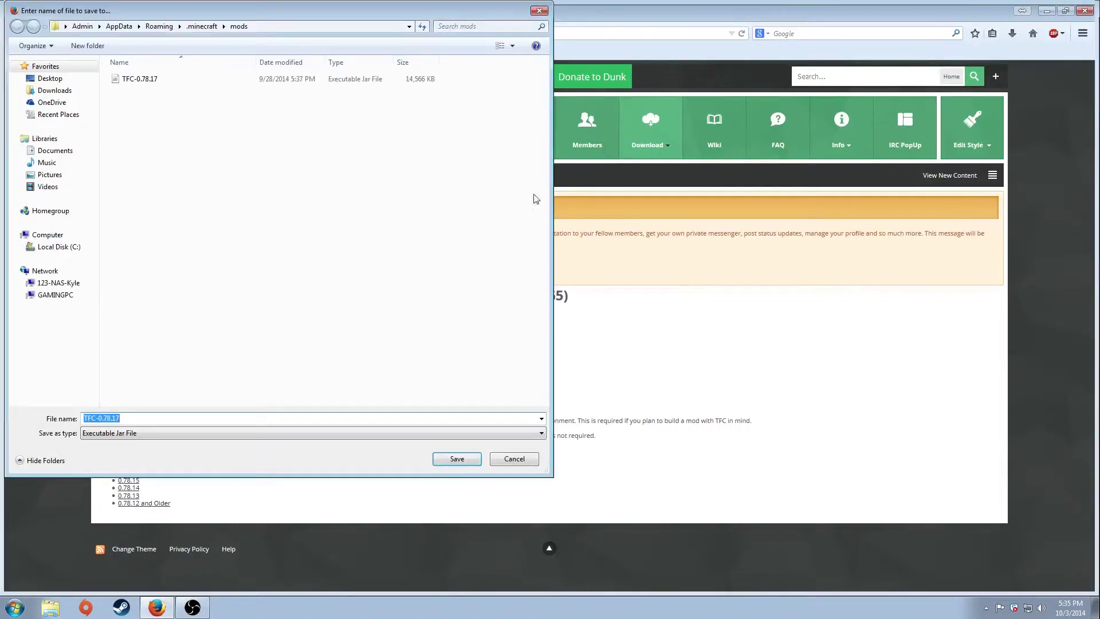
{"action": "left_click_drag", "start_coordinate": [378, 10], "coordinate": [495, 51]}
{"action": "left_click", "coordinate": [171, 131]}
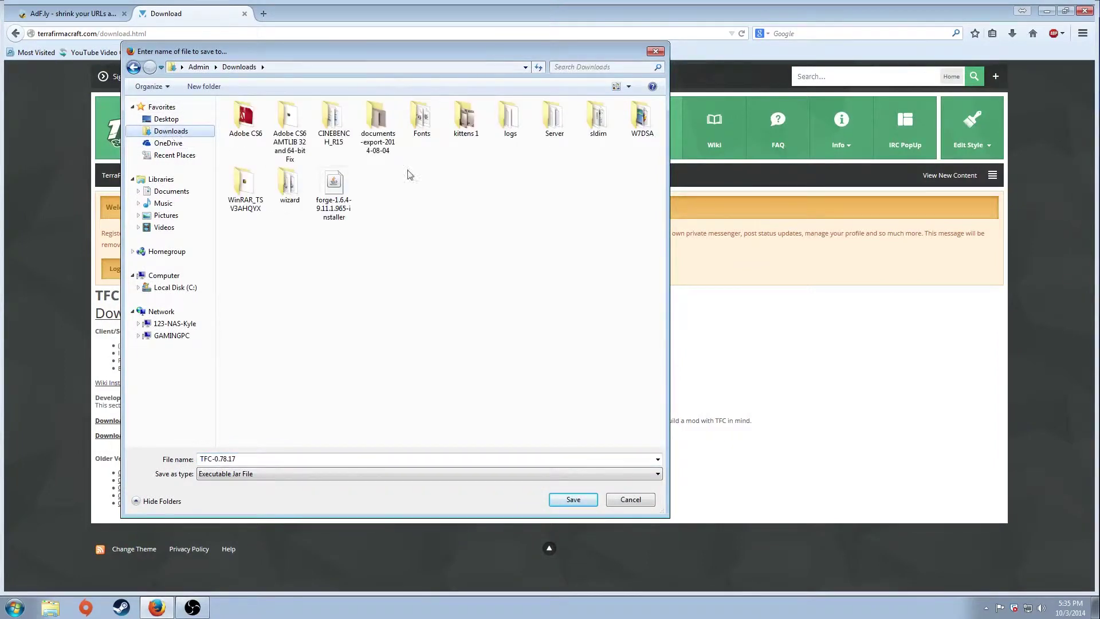
{"action": "left_click", "coordinate": [575, 502]}
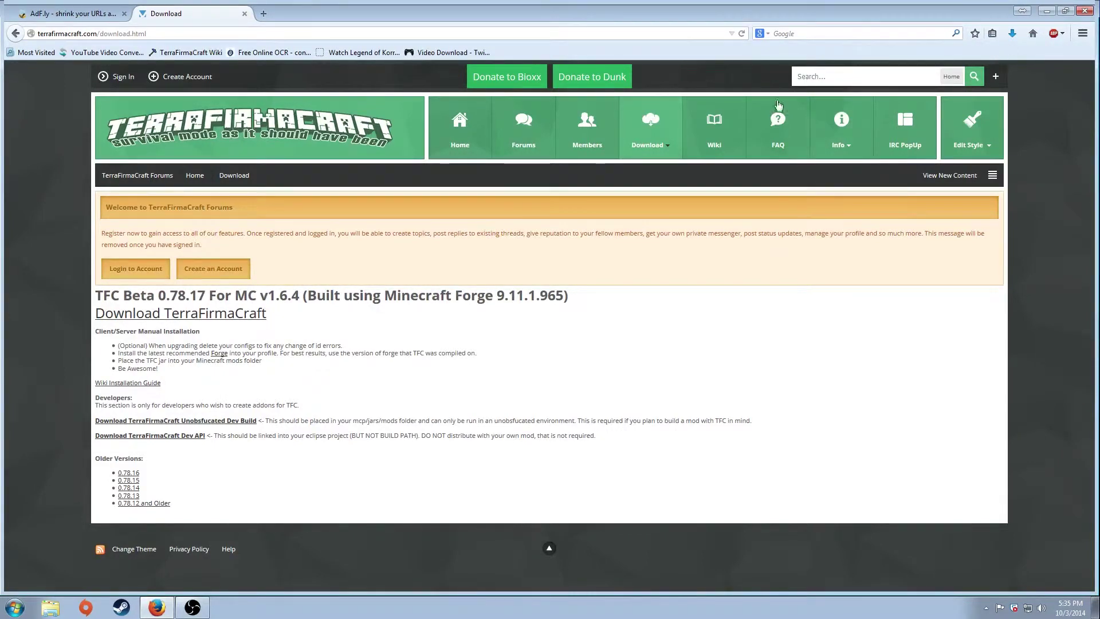
Go to the Roaming folder with %appdata% and open the .minecraft folder in it.
{"action": "left_click", "coordinate": [15, 607]}
{"action": "left_click", "coordinate": [27, 579]}
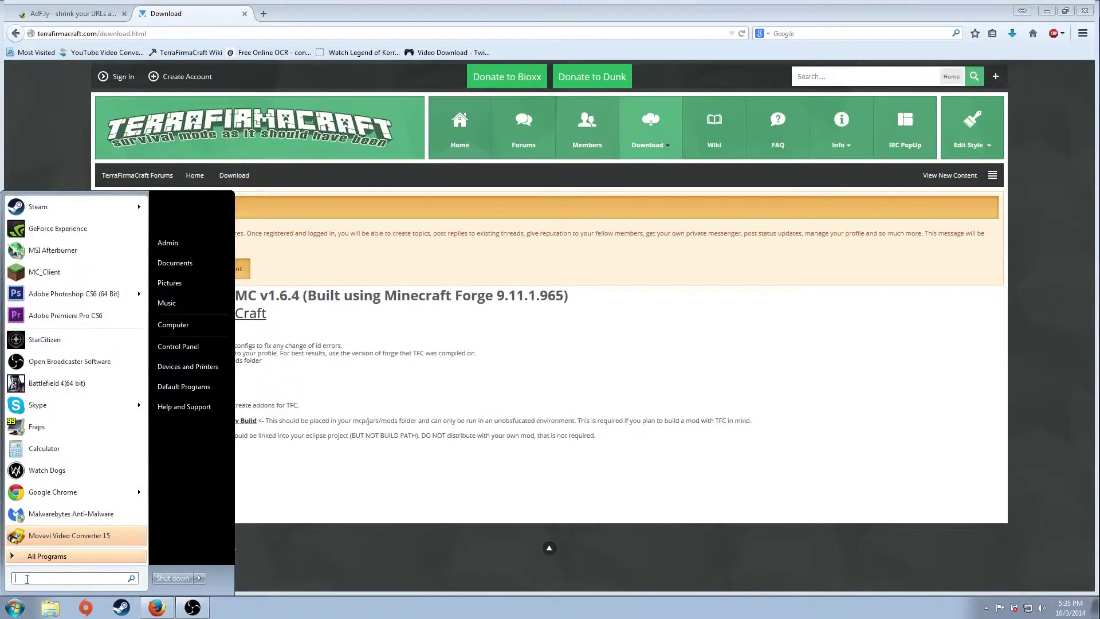
{"action": "type", "text": "%a"}
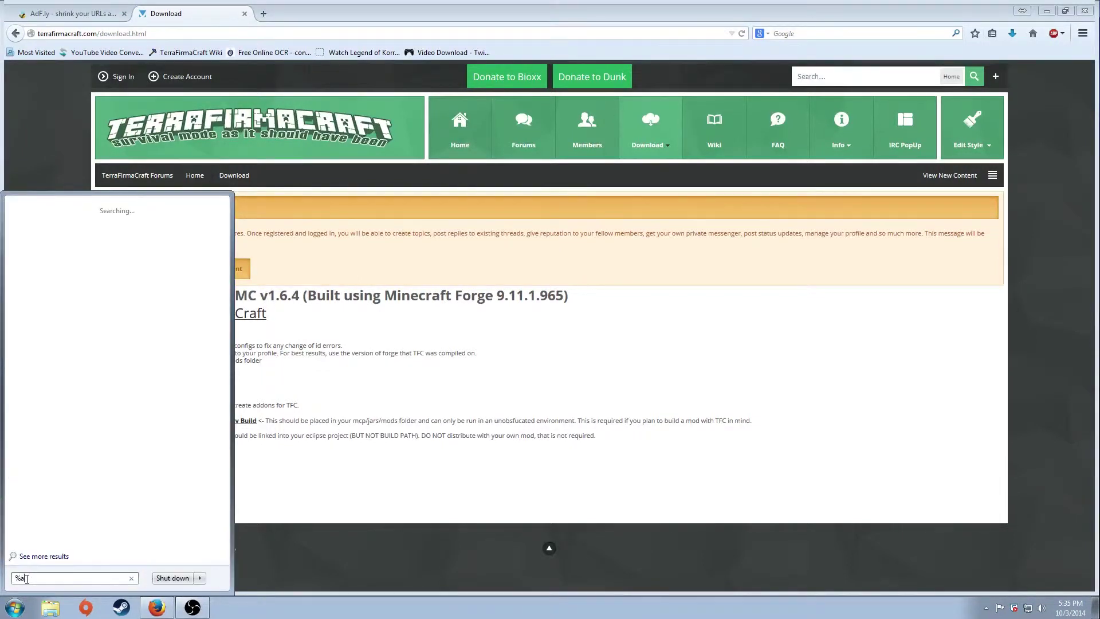
{"action": "type", "text": "ppdata"}
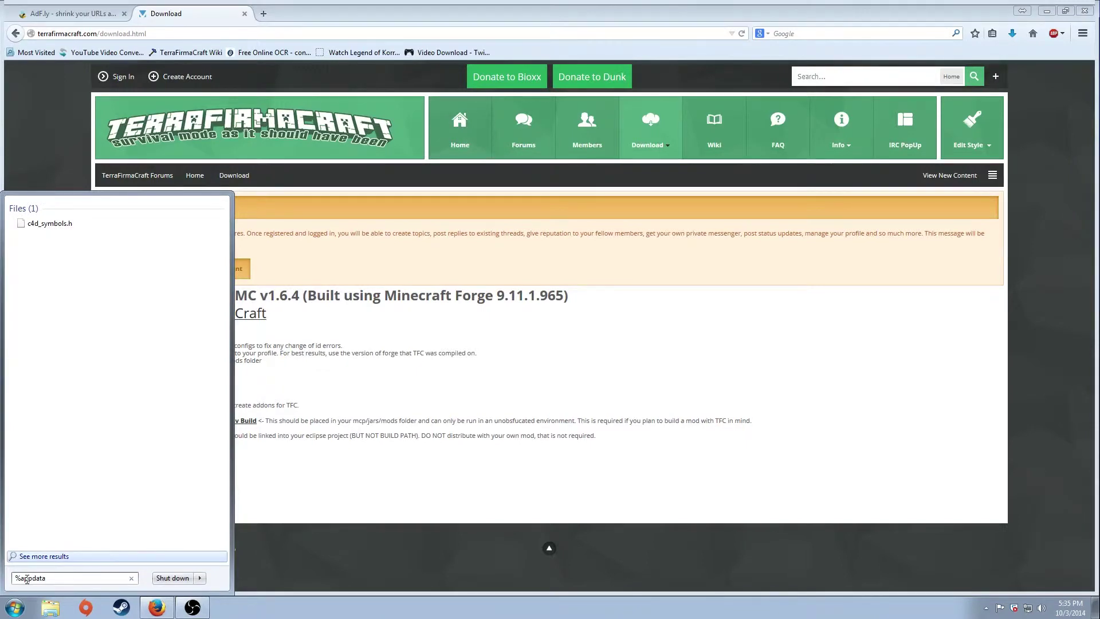
{"action": "type", "text": "%"}
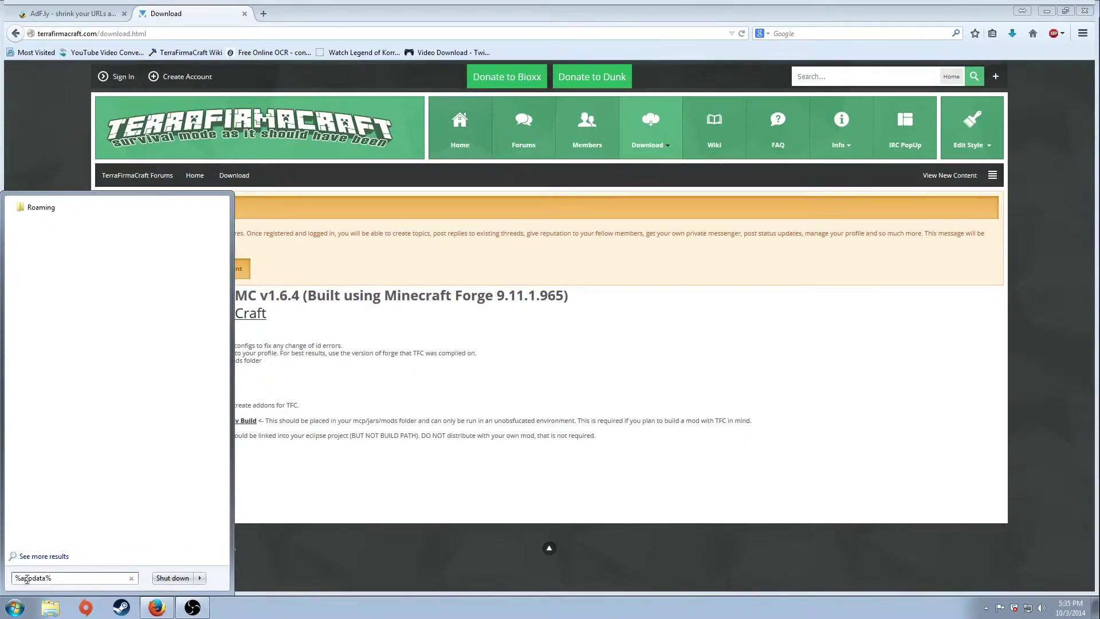
{"action": "key", "text": "Return"}
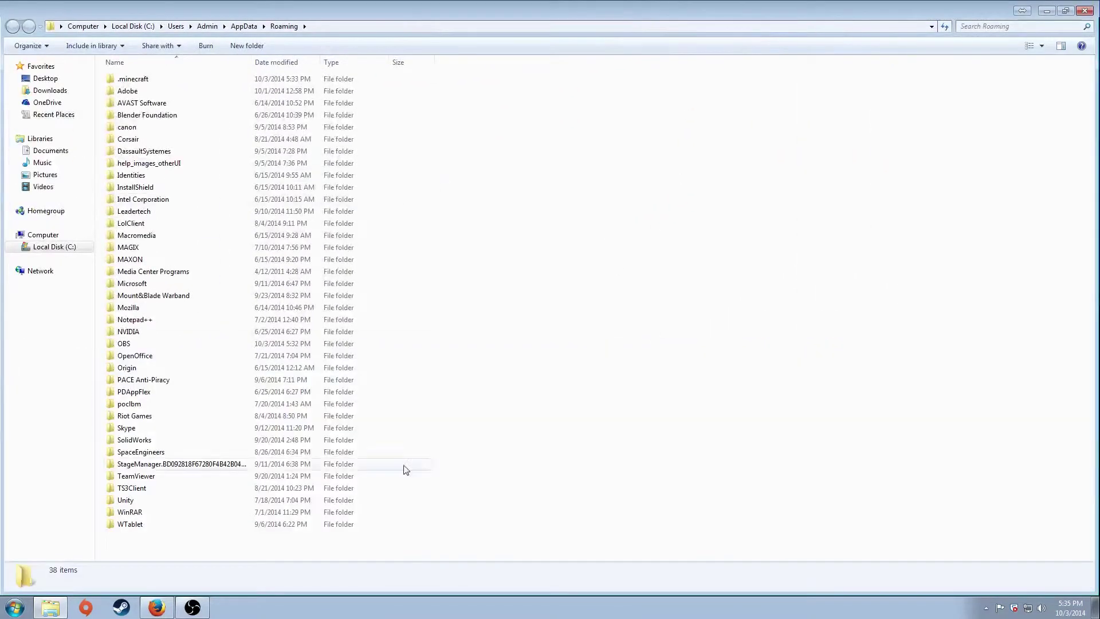
{"action": "double_click", "coordinate": [168, 80]}
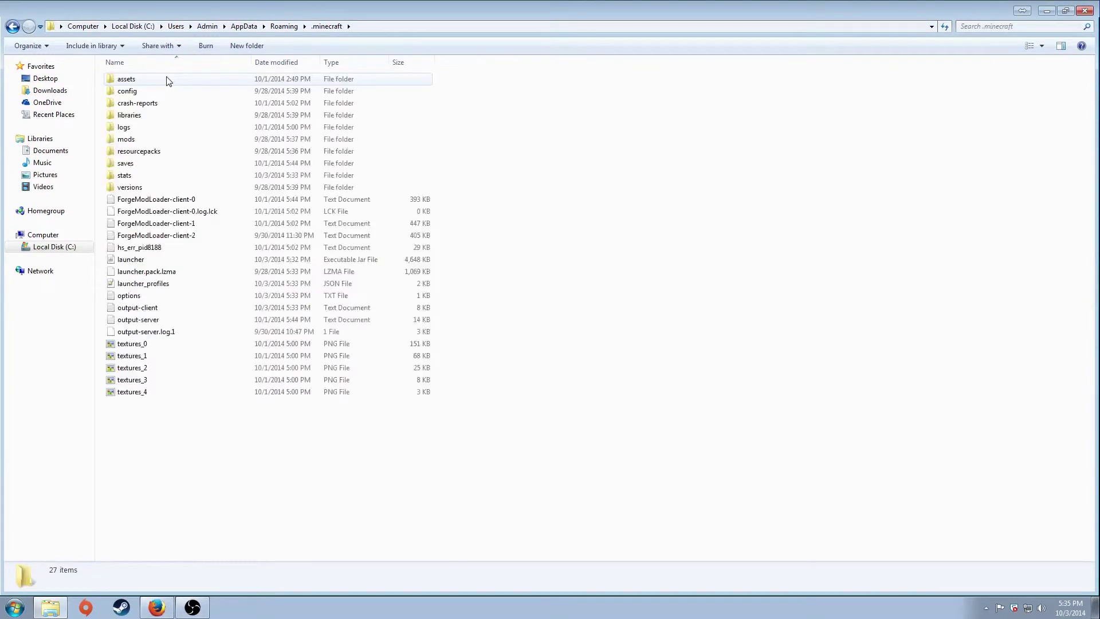
{"action": "left_click", "coordinate": [128, 142]}
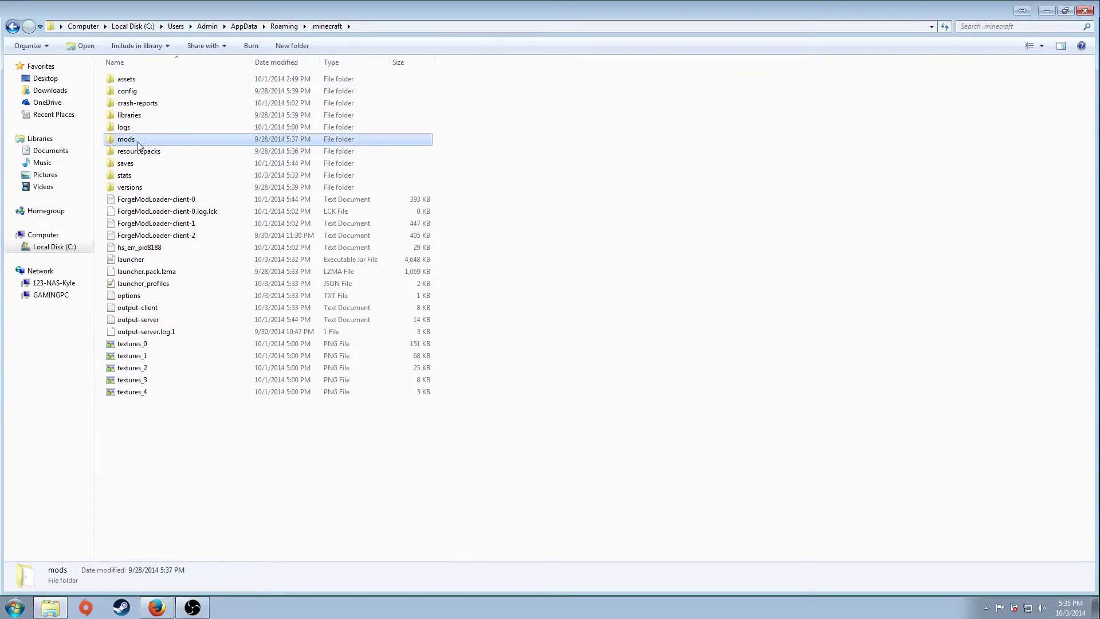
{"action": "right_click", "coordinate": [140, 427]}
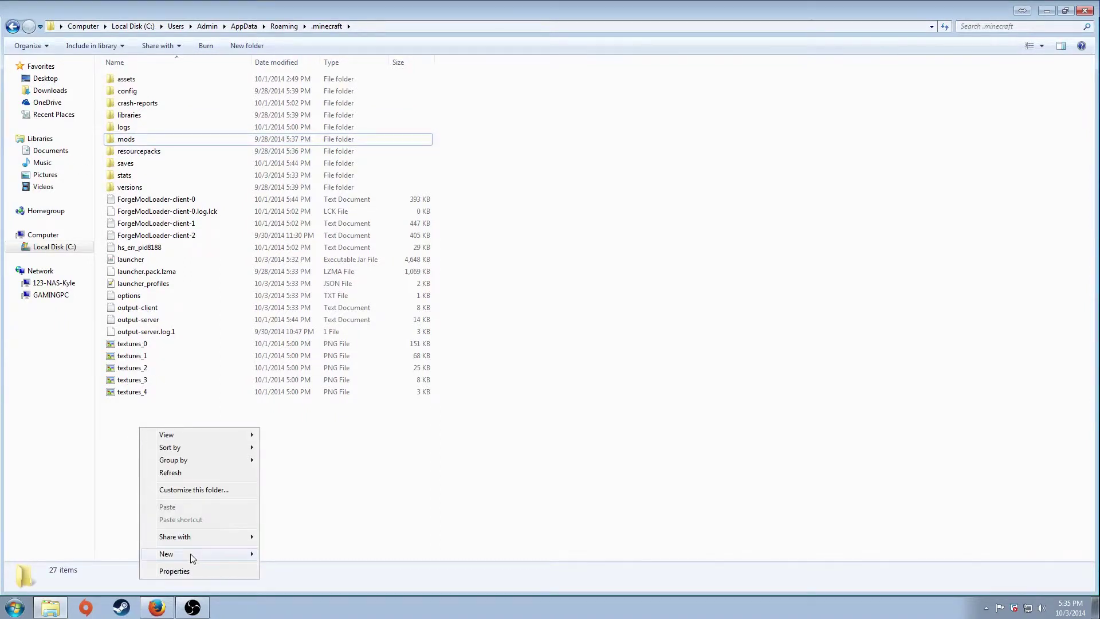
{"action": "mouse_move", "coordinate": [191, 553]}
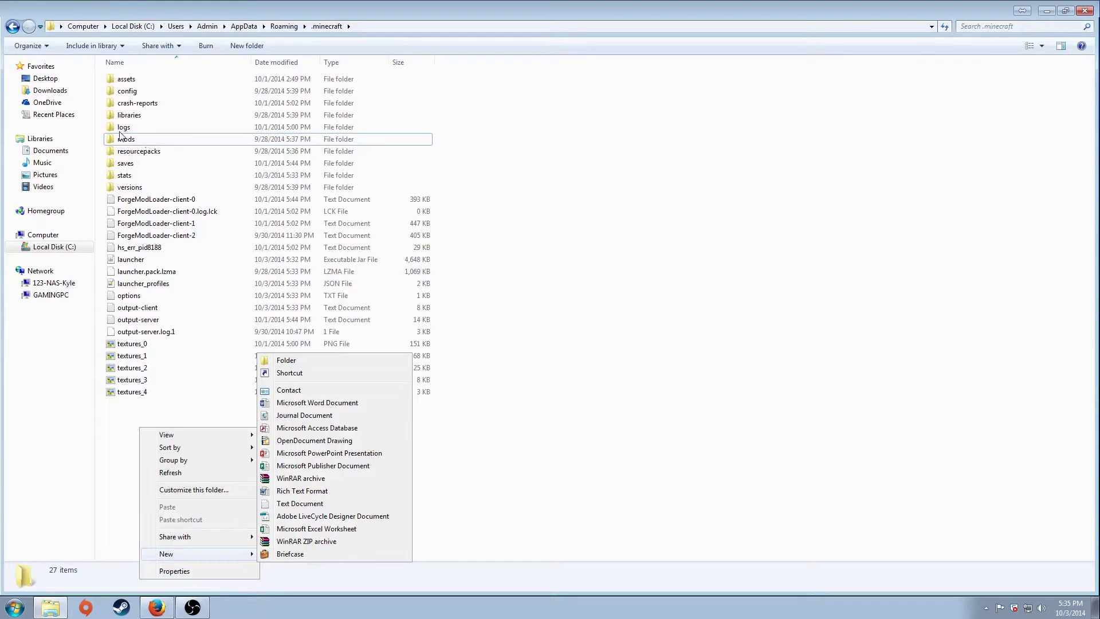
{"action": "left_click", "coordinate": [121, 421]}
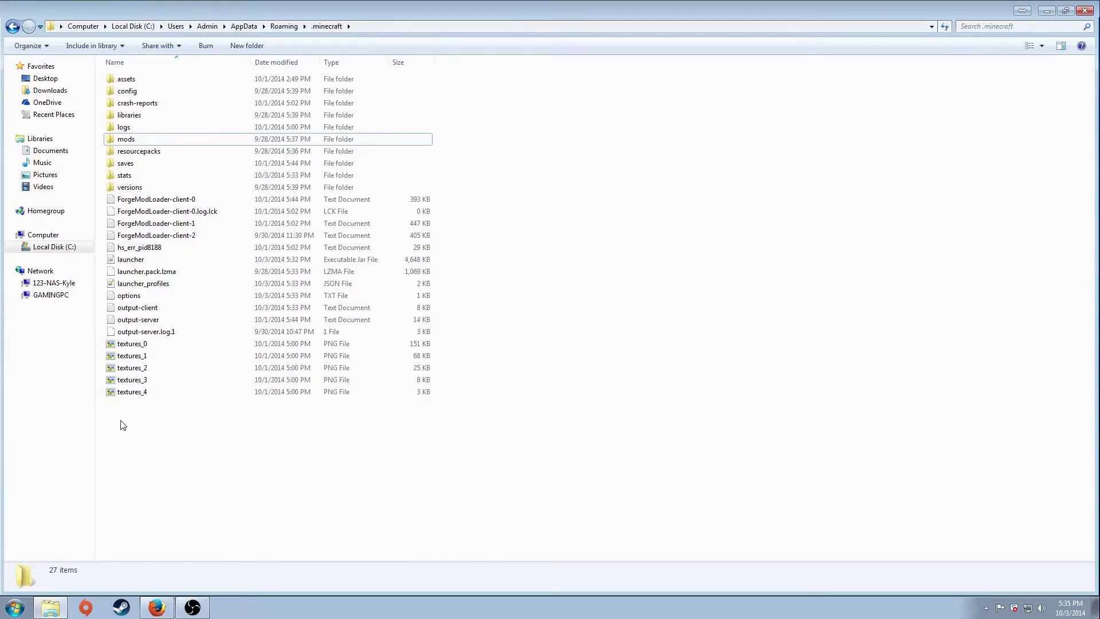
Open the mods folder inside .minecraft and minimize its window.
{"action": "double_click", "coordinate": [131, 141]}
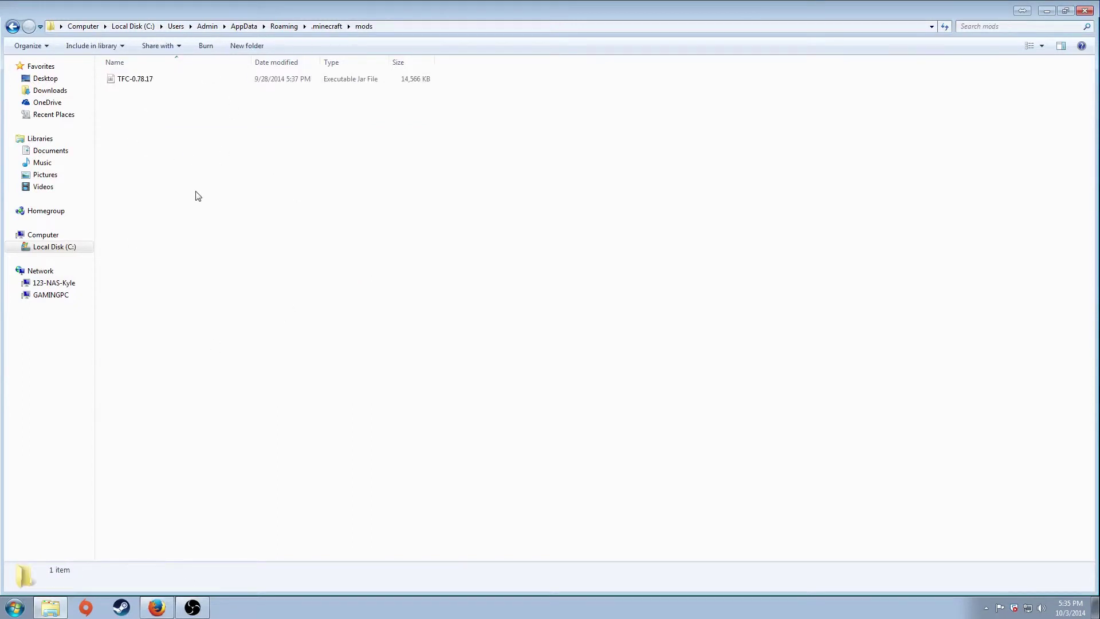
{"action": "left_click", "coordinate": [1044, 12]}
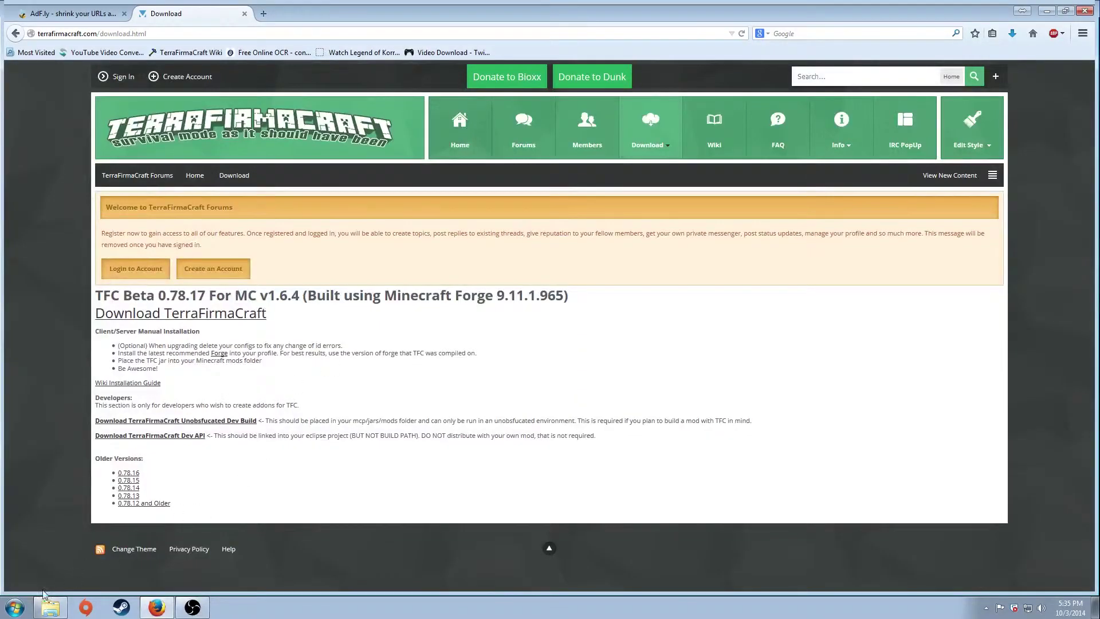
Copy the TFC-0.78.17 file from the Downloads folder and close the folder window.
{"action": "left_click", "coordinate": [22, 610]}
{"action": "left_click", "coordinate": [197, 325]}
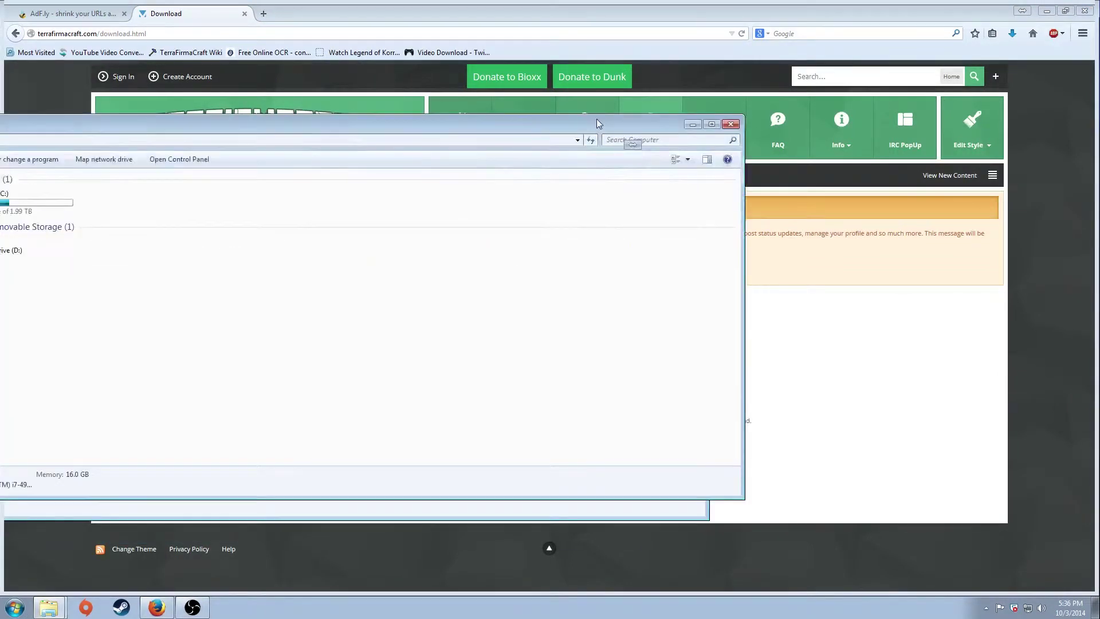
{"action": "left_click", "coordinate": [57, 90]}
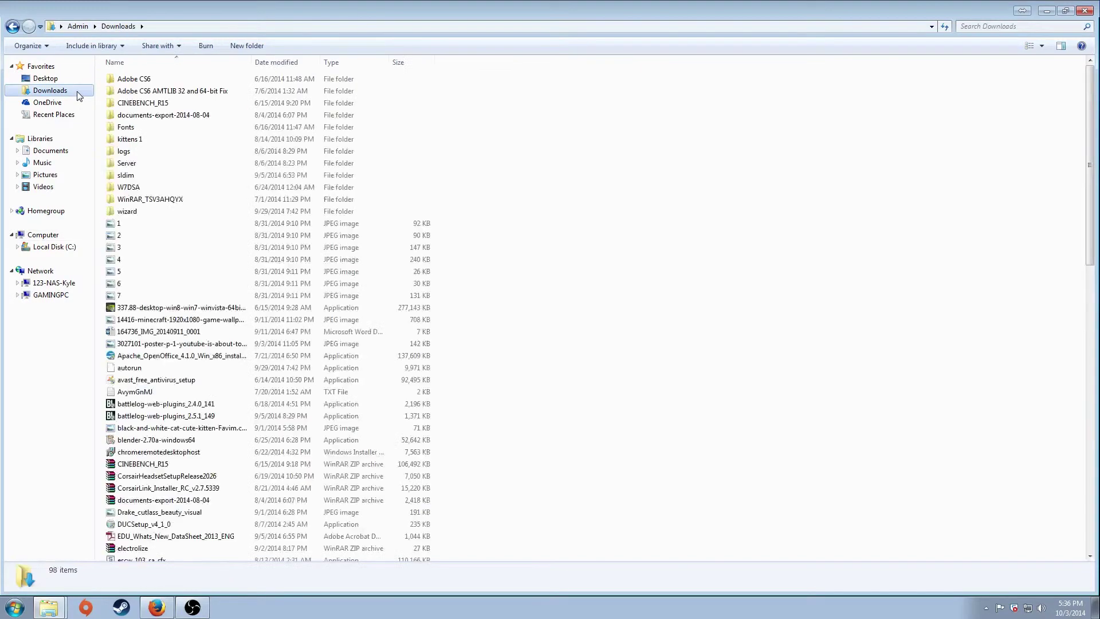
{"action": "left_click", "coordinate": [211, 320]}
{"action": "scroll", "coordinate": [220, 307], "scroll_direction": "down", "scroll_amount": 5}
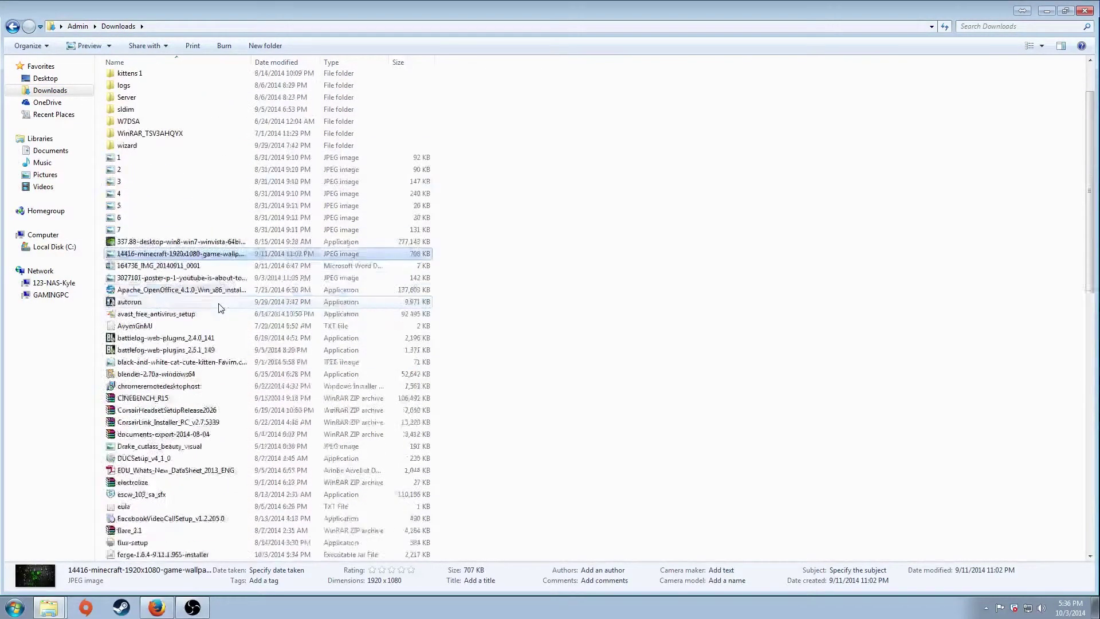
{"action": "scroll", "coordinate": [220, 308], "scroll_direction": "down", "scroll_amount": 12}
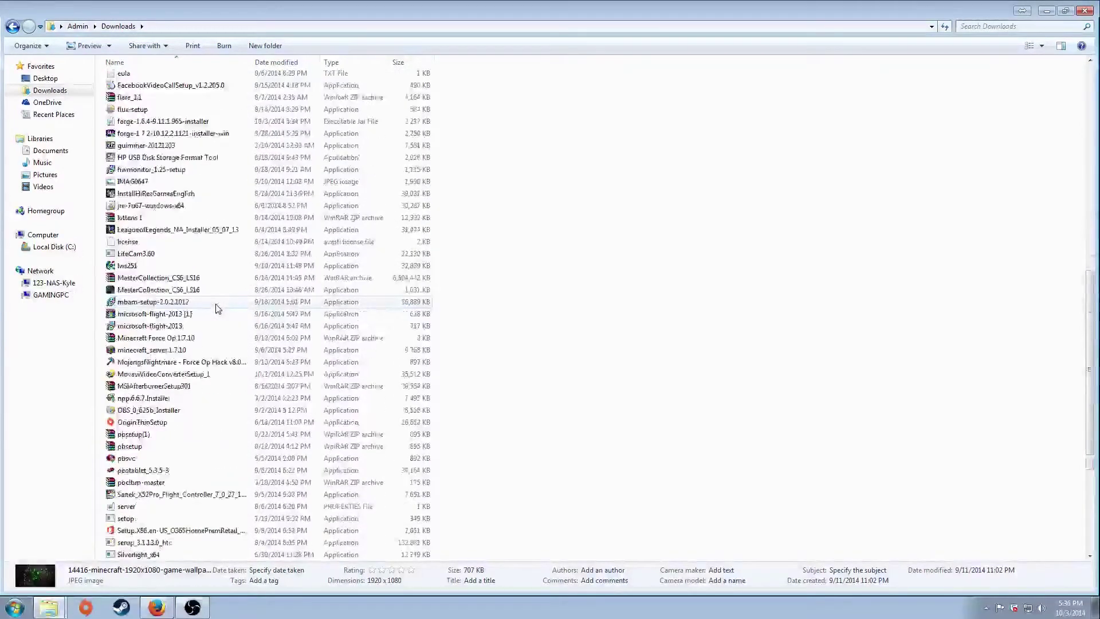
{"action": "scroll", "coordinate": [218, 308], "scroll_direction": "down", "scroll_amount": 2}
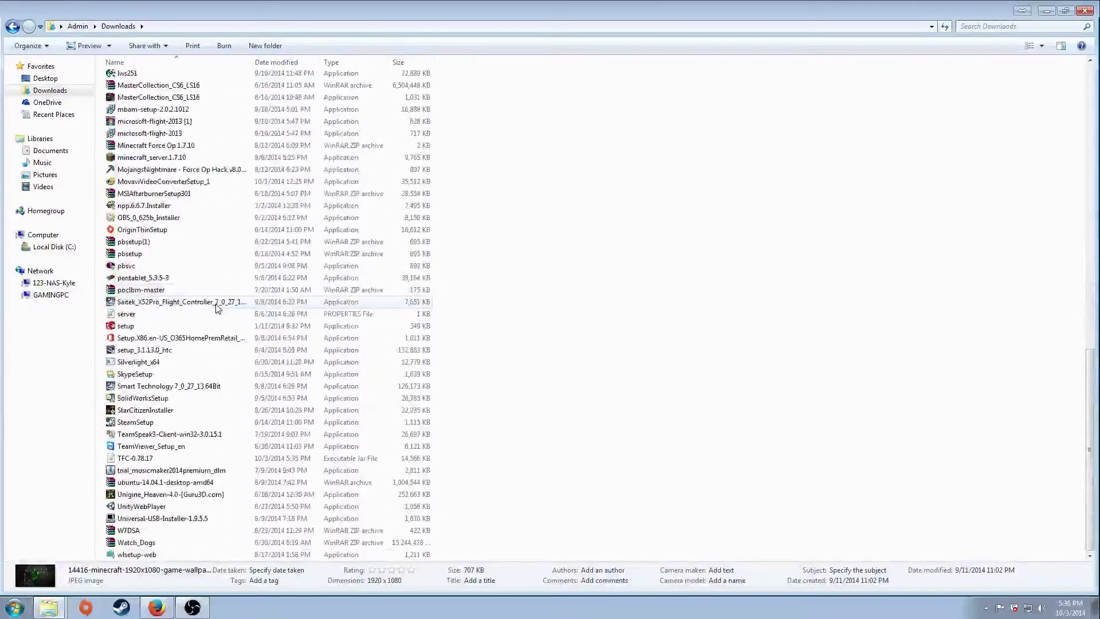
{"action": "left_click", "coordinate": [153, 459]}
{"action": "right_click", "coordinate": [153, 460]}
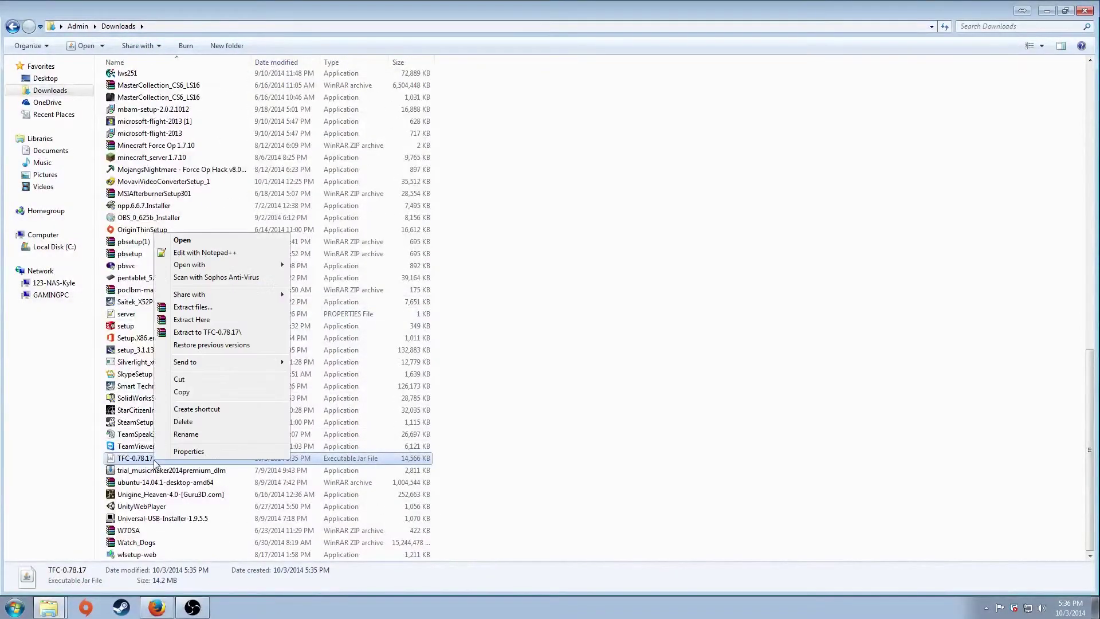
{"action": "left_click", "coordinate": [197, 392]}
{"action": "left_click", "coordinate": [1084, 11]}
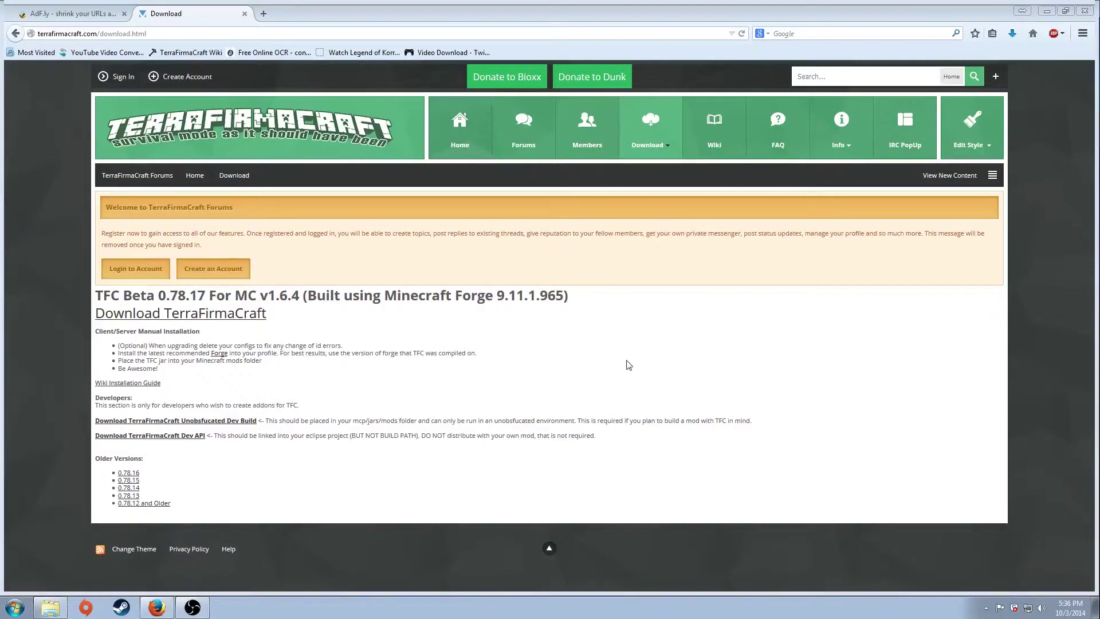
Show TFC-0.78.17.jar in its containing folder from Firefox's download history, and close the folder and history windows.
{"action": "key", "text": "ctrl+shift+y"}
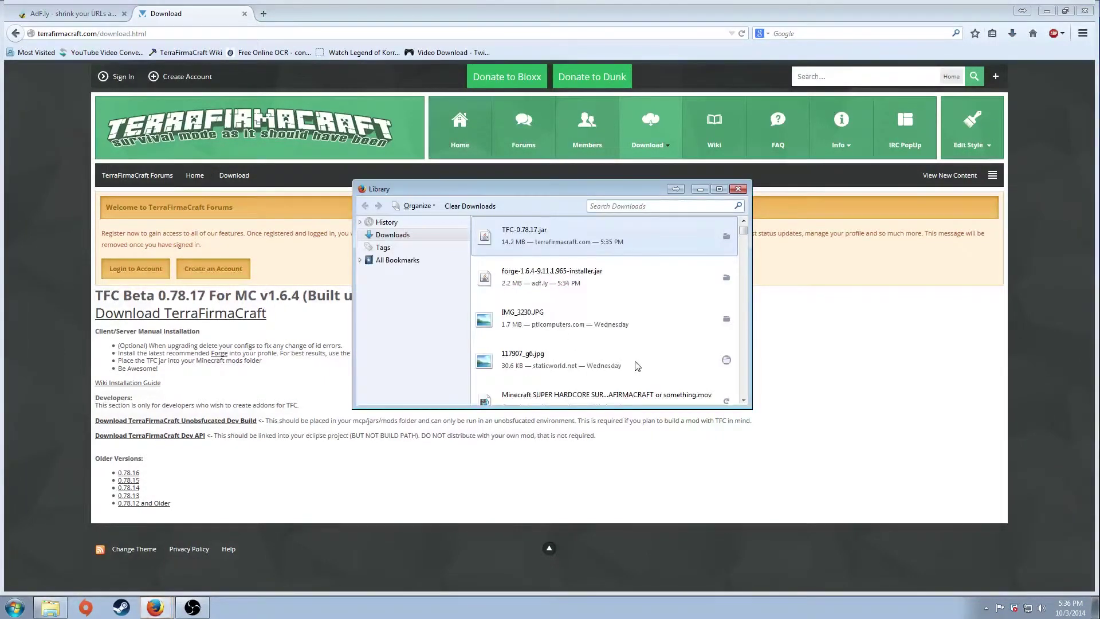
{"action": "left_click", "coordinate": [726, 237]}
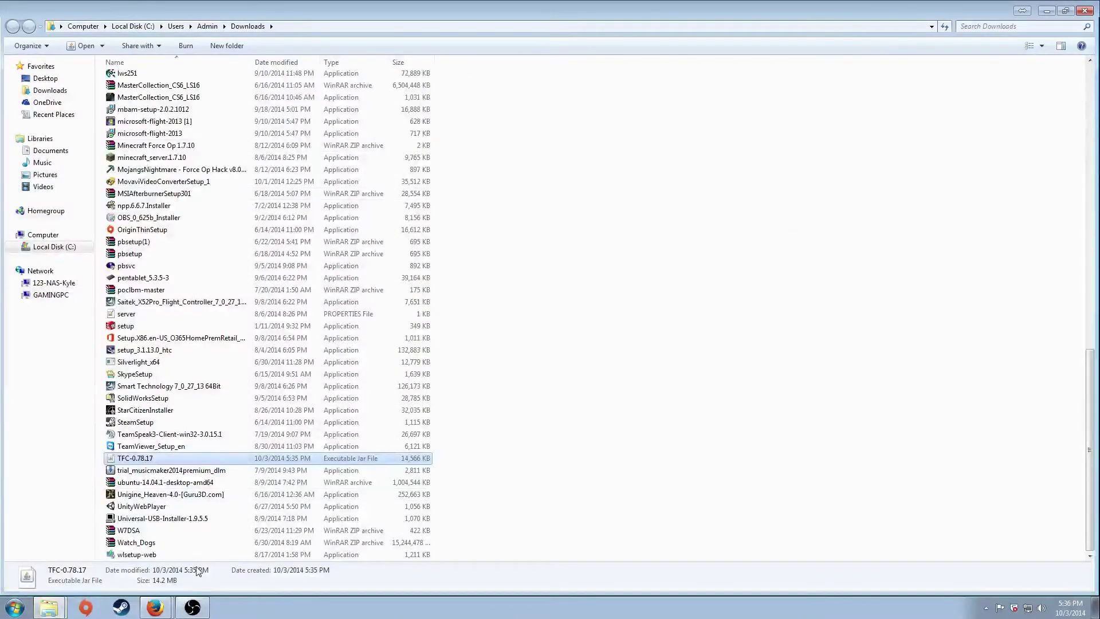
{"action": "left_click", "coordinate": [1084, 12]}
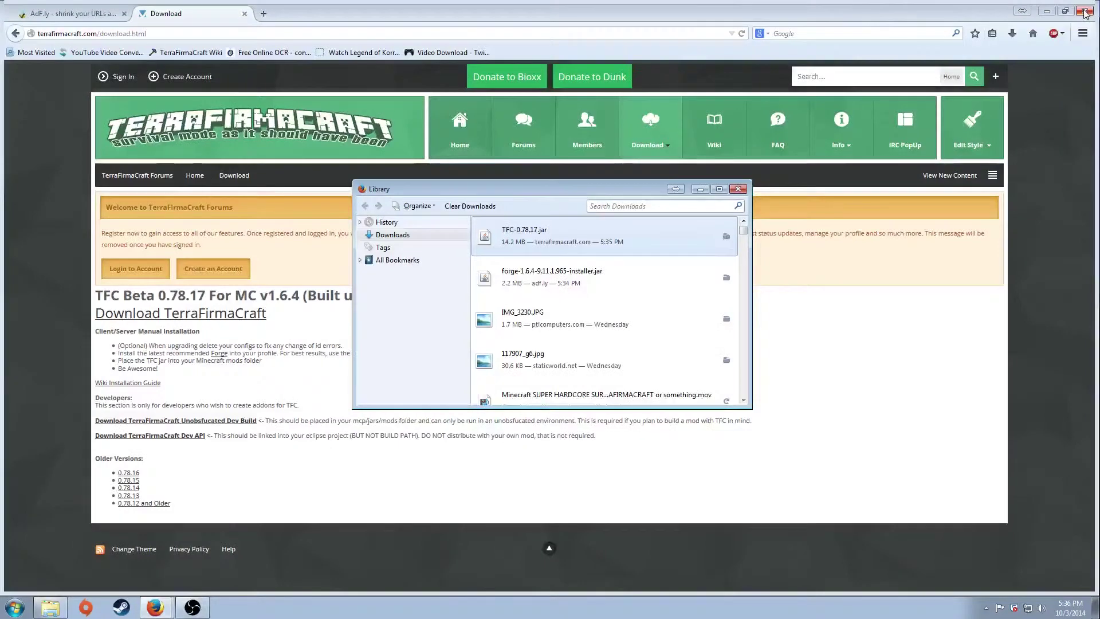
{"action": "left_click", "coordinate": [738, 190]}
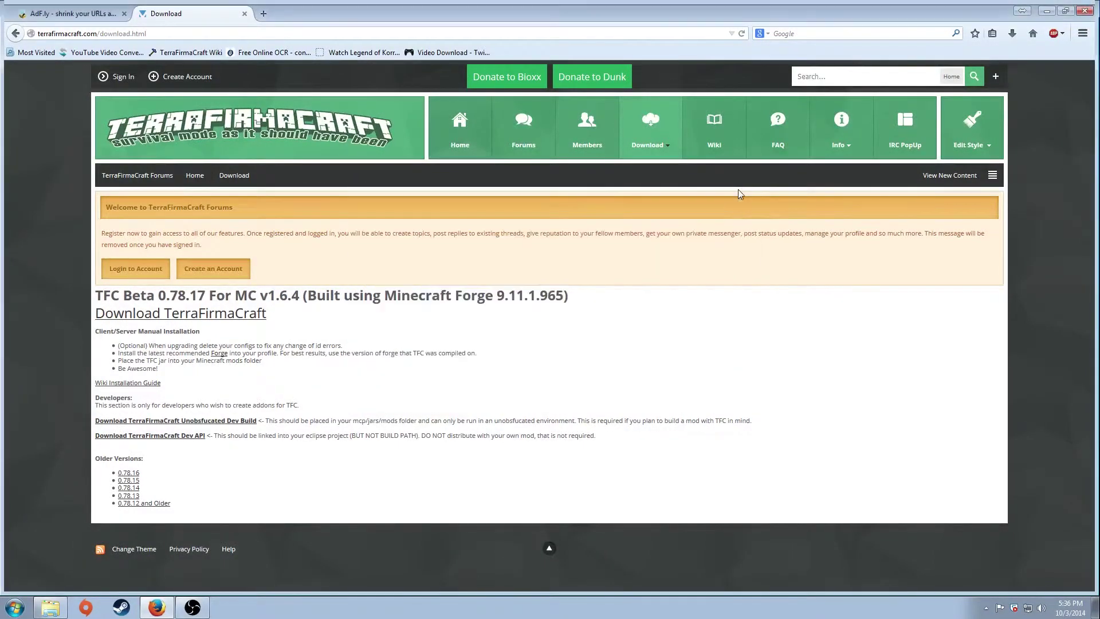
Return to the mods folder to show where TFC-0.78.17 is pasted, dismiss the paste option and close the folder window.
{"action": "left_click", "coordinate": [50, 607]}
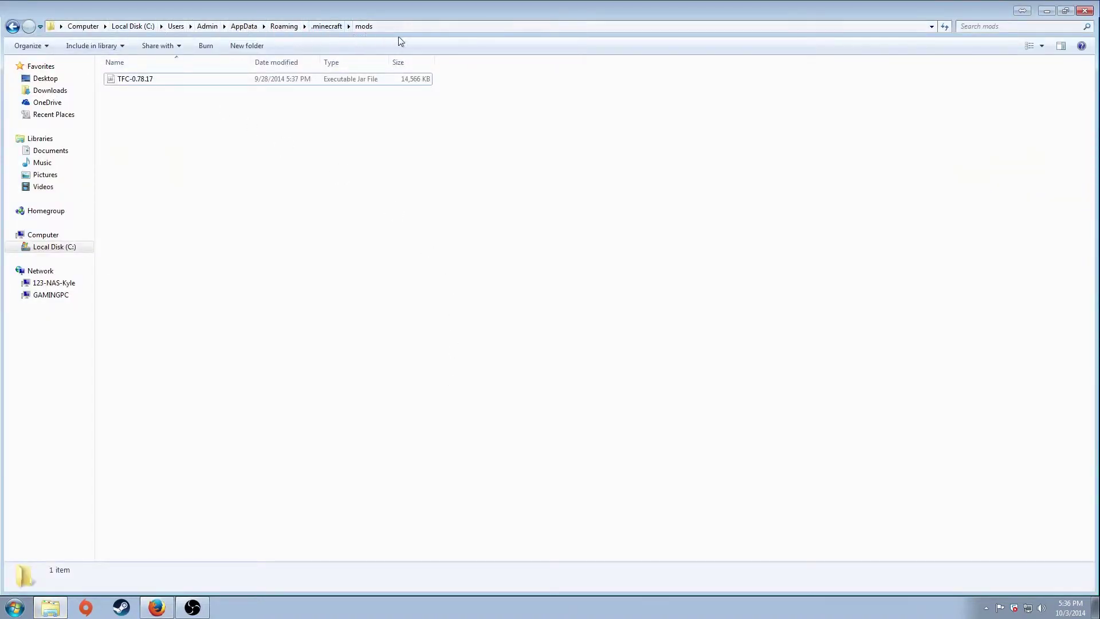
{"action": "right_click", "coordinate": [137, 132]}
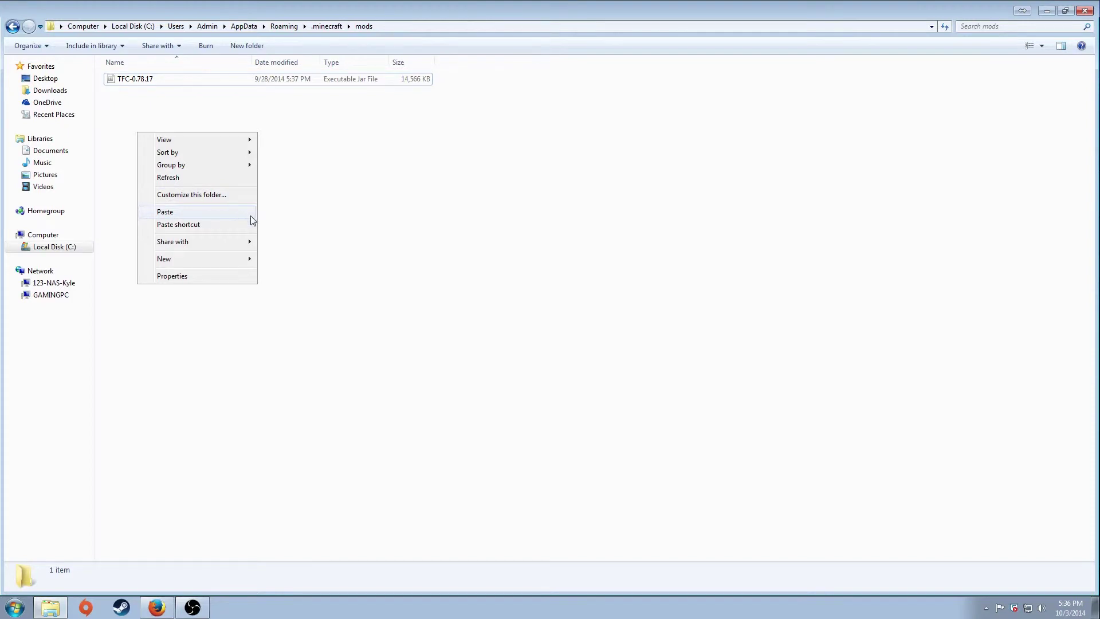
{"action": "left_click", "coordinate": [273, 217]}
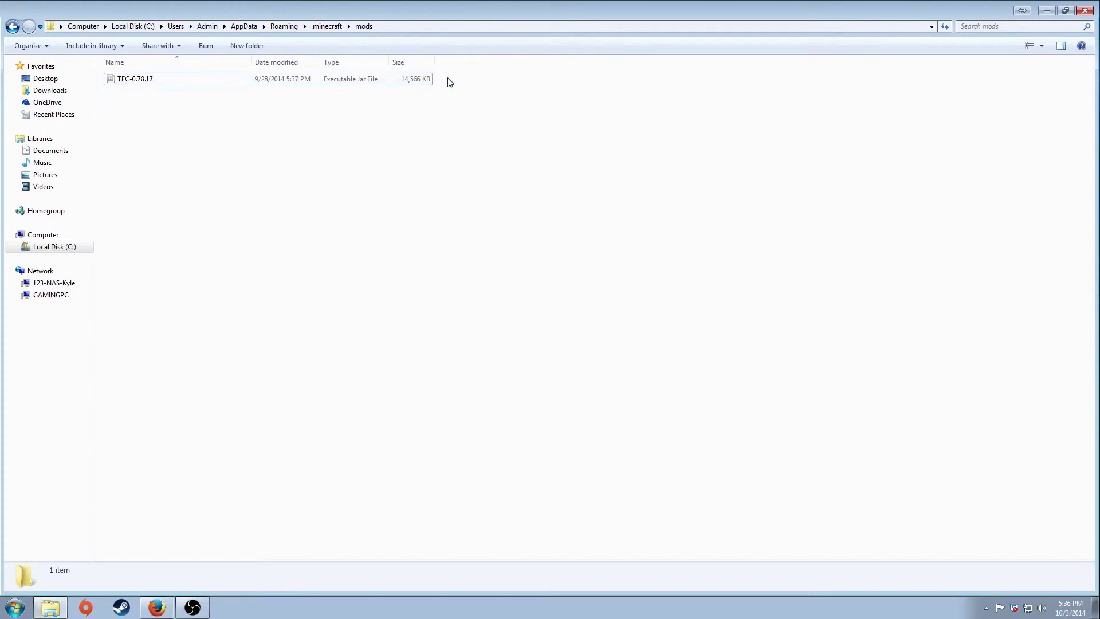
{"action": "left_click", "coordinate": [1090, 12]}
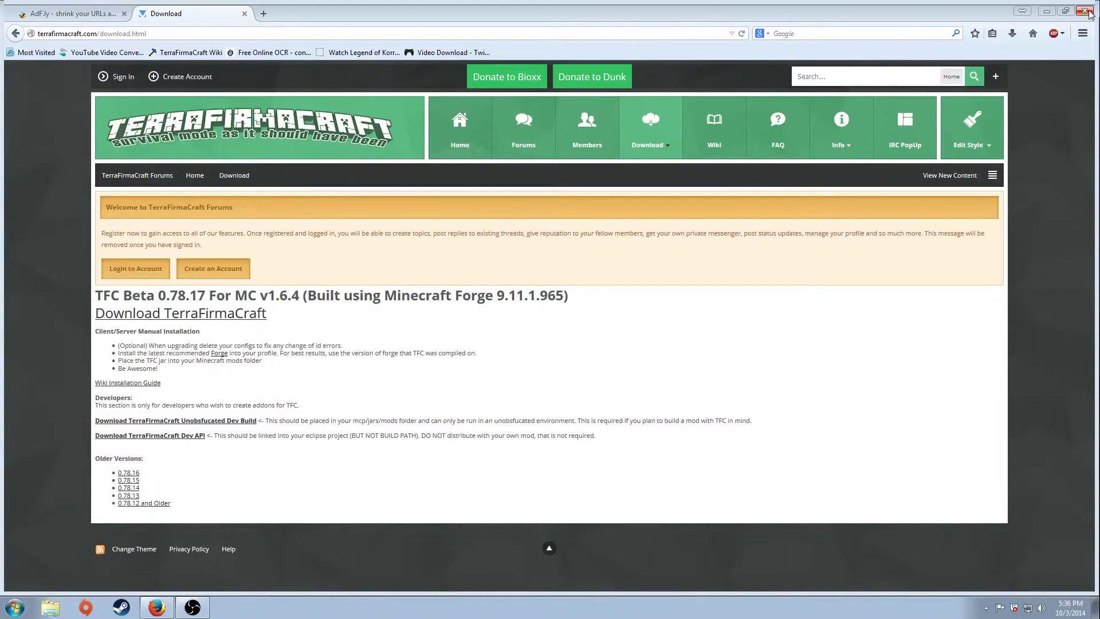
Close Firefox and open the Minecraft launcher through MC_Client.
{"action": "left_click", "coordinate": [1090, 12]}
{"action": "left_click", "coordinate": [523, 322]}
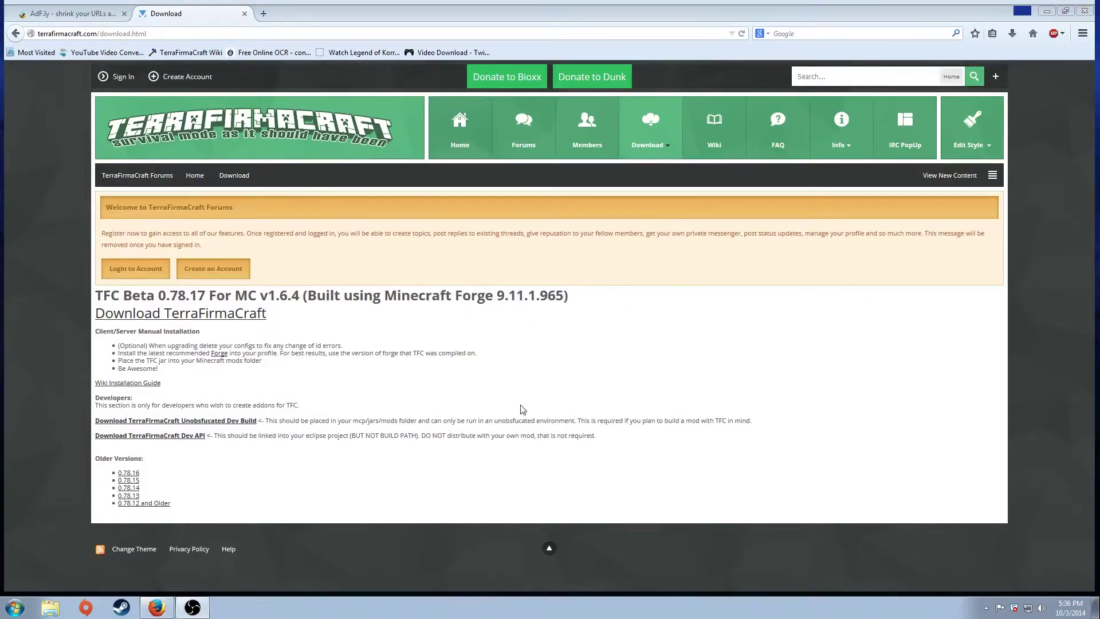
{"action": "left_click", "coordinate": [21, 601]}
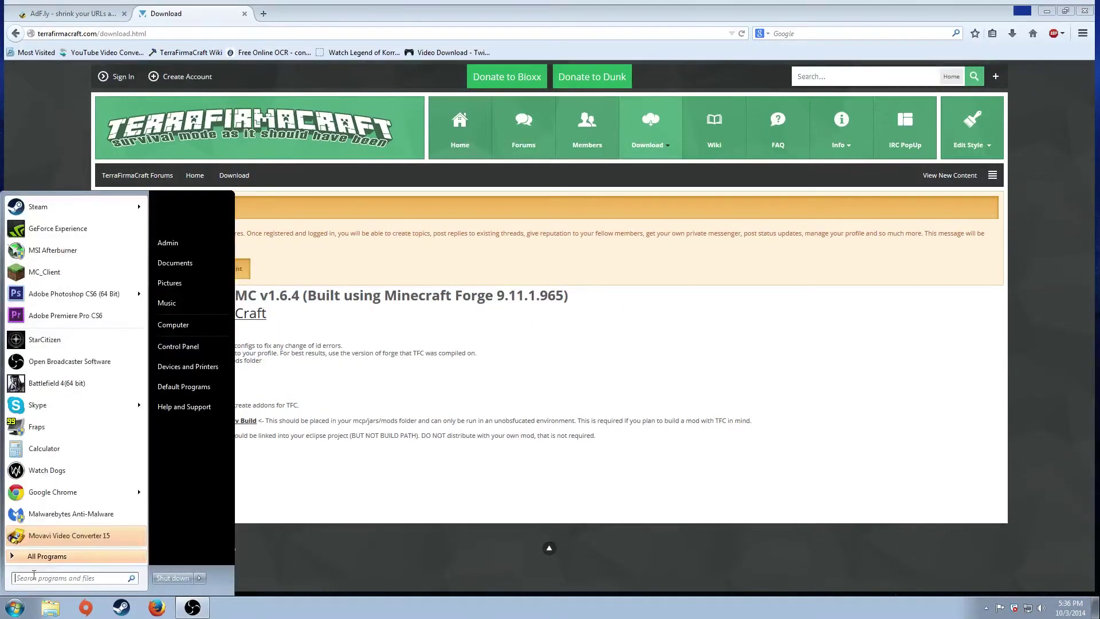
{"action": "left_click", "coordinate": [60, 274]}
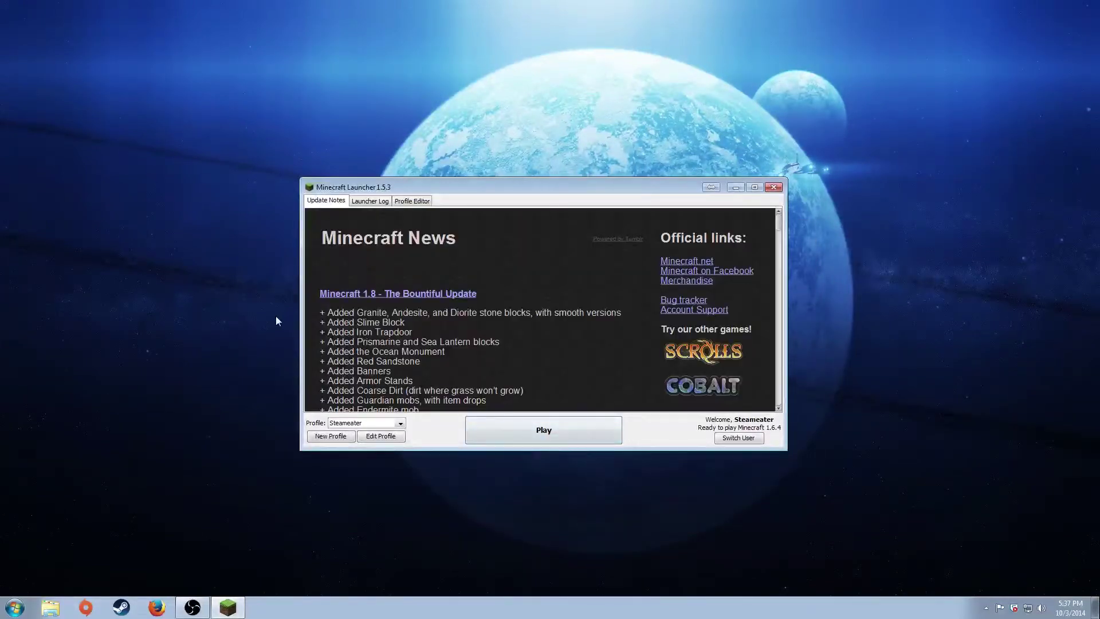
Launch Minecraft with the Forge profile and maximize the game window.
{"action": "left_click", "coordinate": [333, 424]}
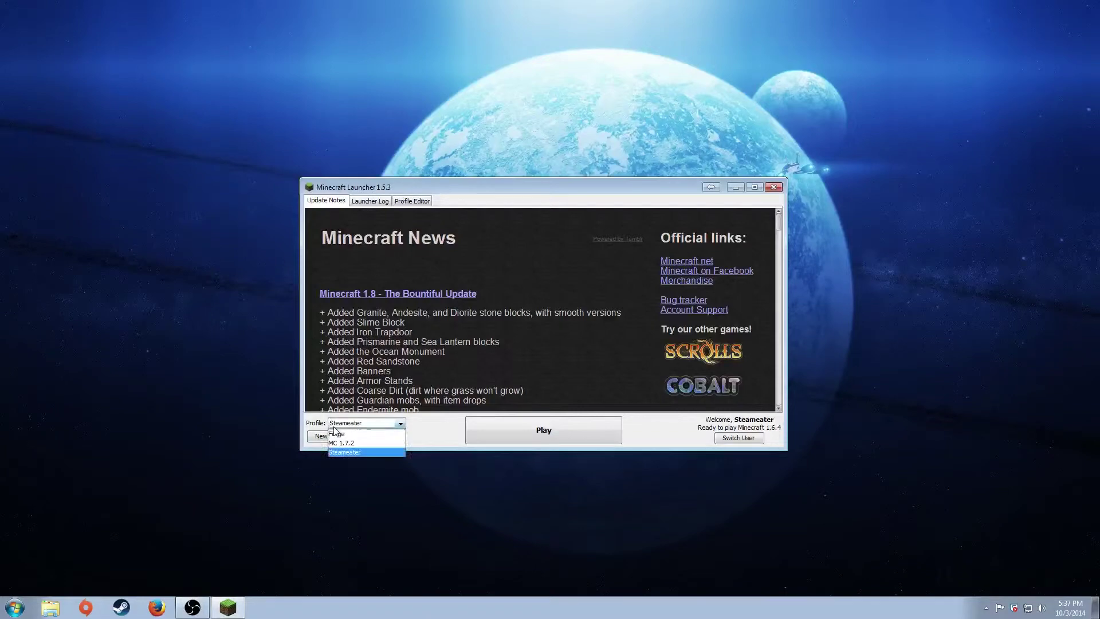
{"action": "left_click", "coordinate": [391, 434]}
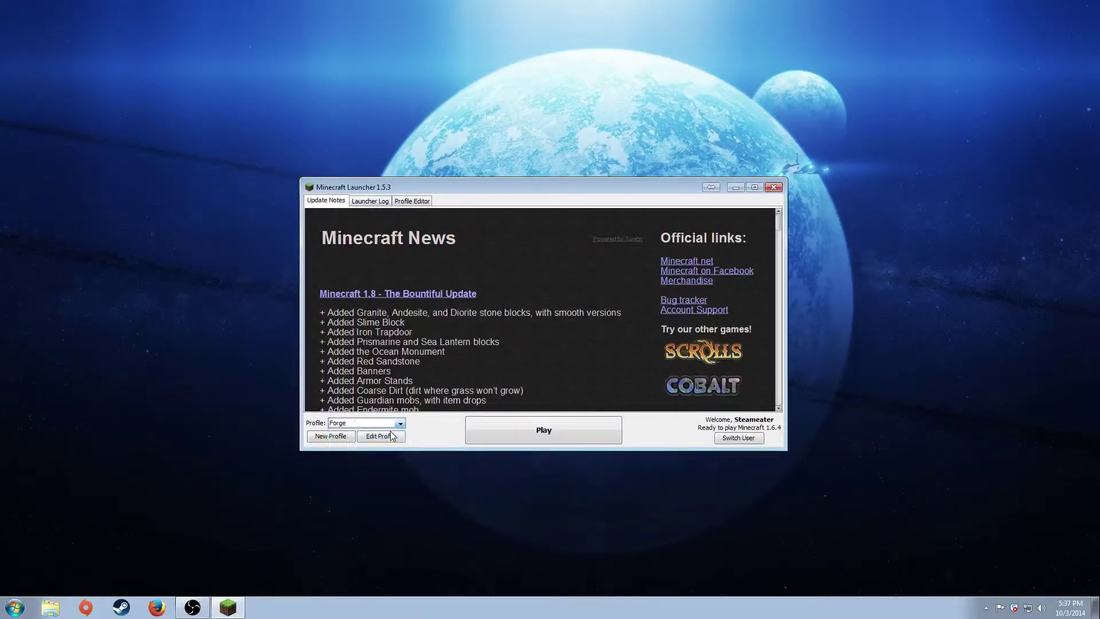
{"action": "left_click", "coordinate": [587, 438]}
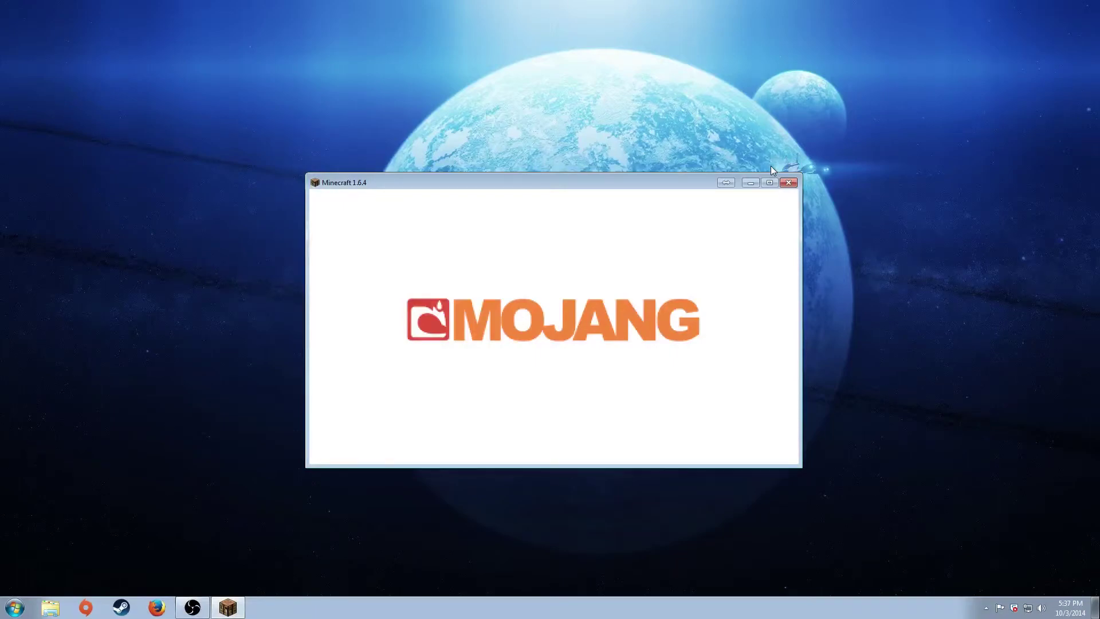
{"action": "left_click", "coordinate": [769, 182]}
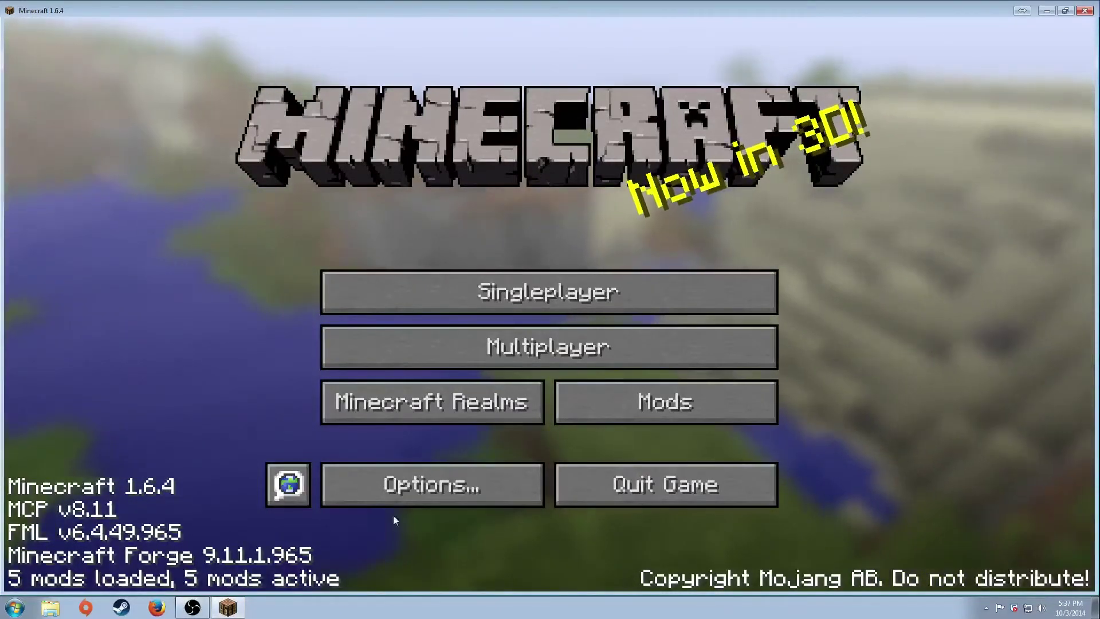
Examine the whole list of loaded mods for the Forge and TerraFirmaCraft entries, and return to the title screen.
{"action": "left_click", "coordinate": [666, 401]}
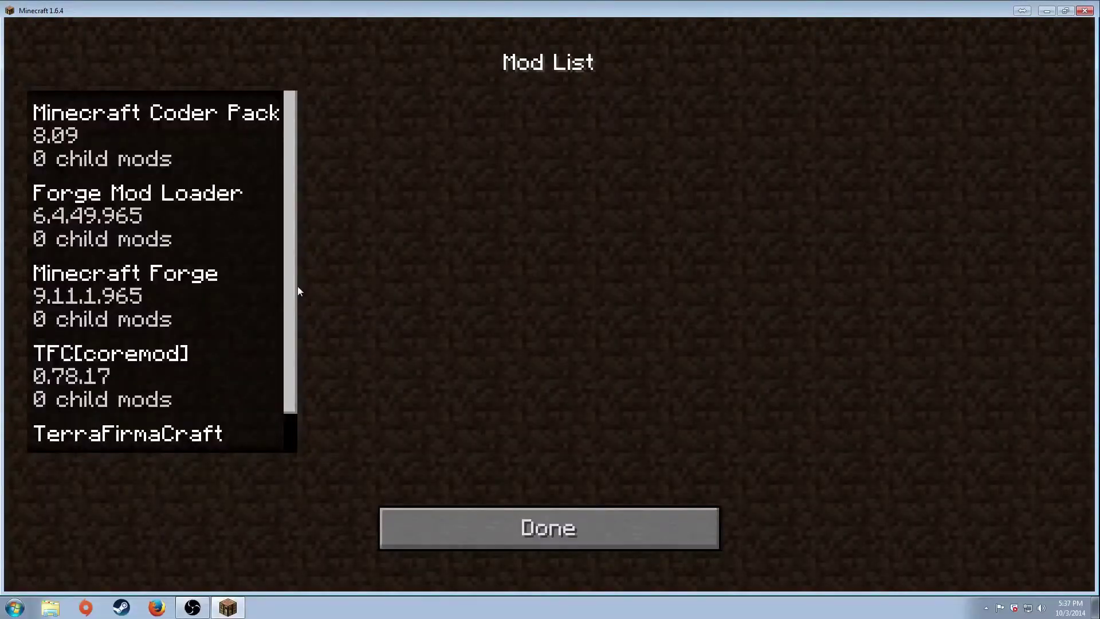
{"action": "left_click_drag", "start_coordinate": [294, 287], "coordinate": [288, 335]}
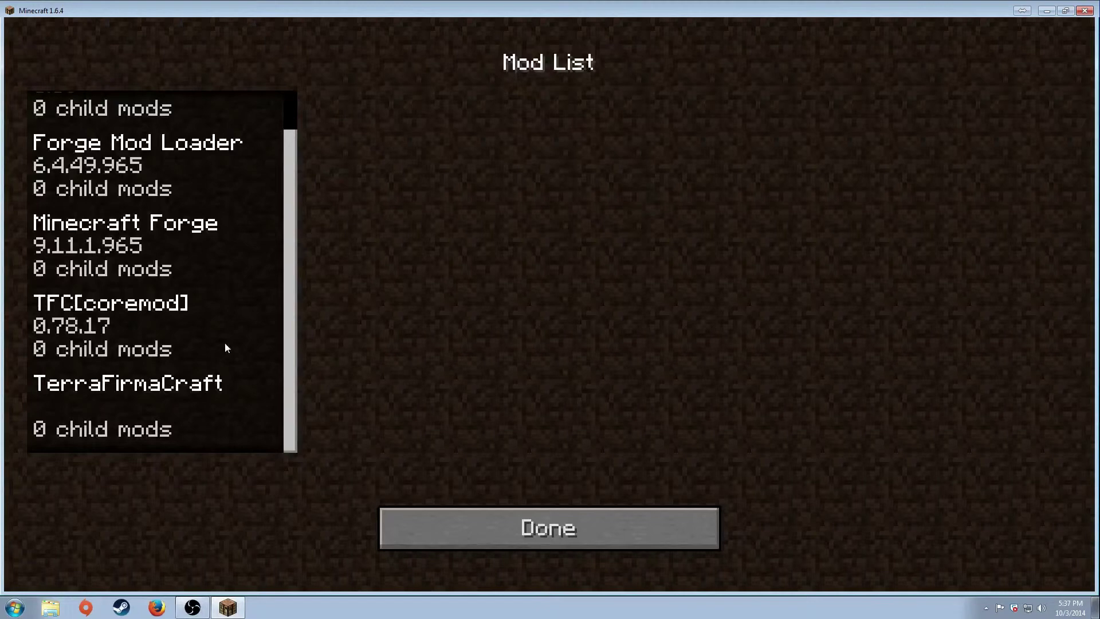
{"action": "left_click_drag", "start_coordinate": [290, 337], "coordinate": [272, 234]}
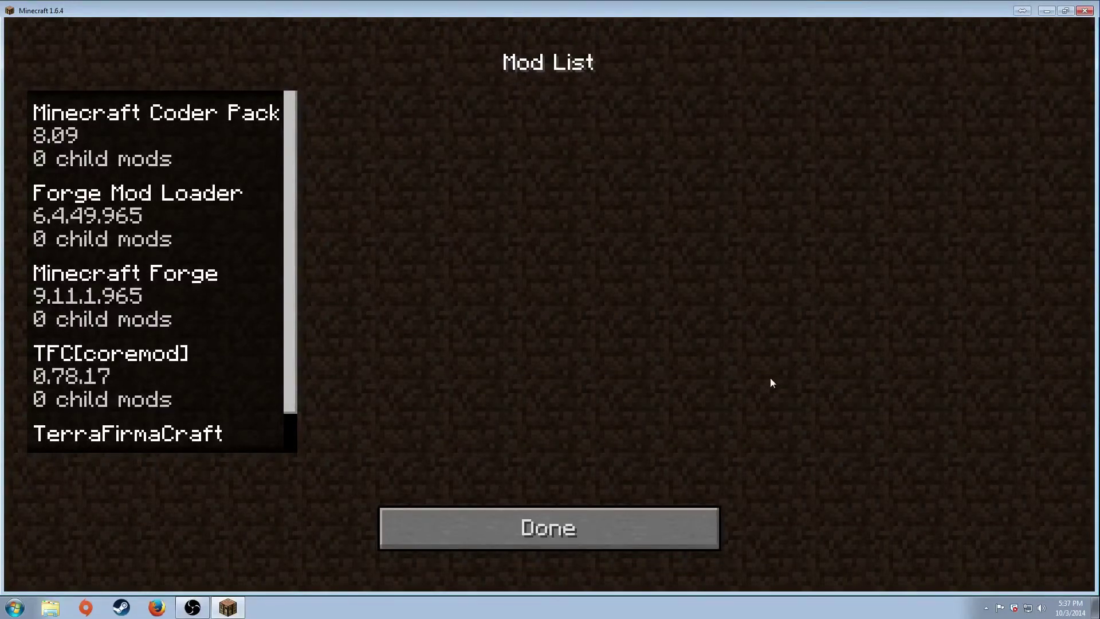
{"action": "left_click", "coordinate": [621, 527]}
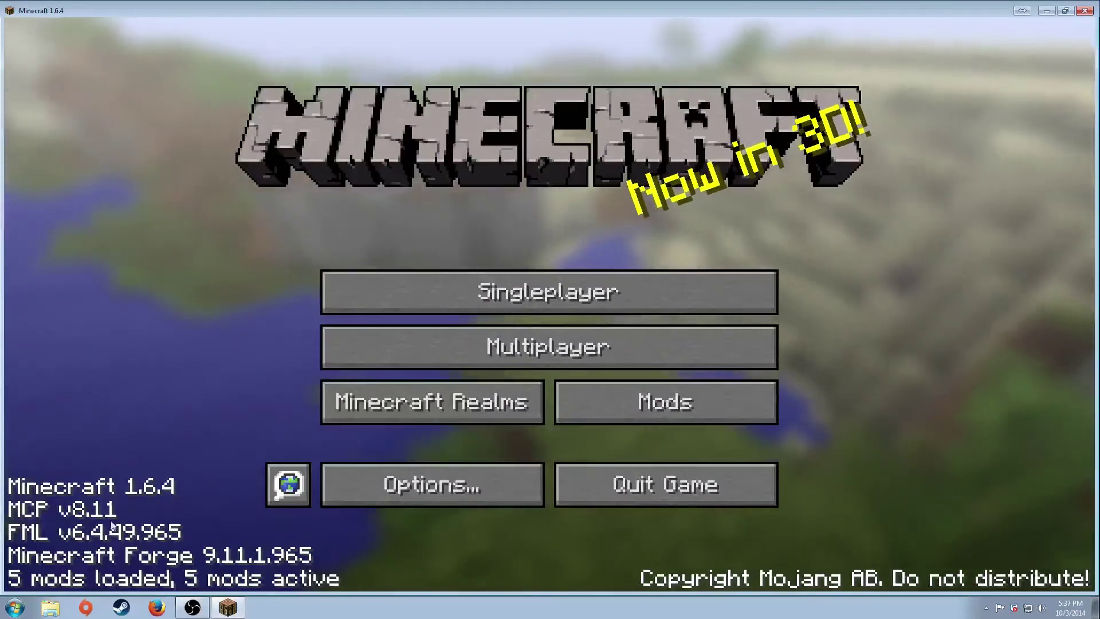
View the singleplayer world list, leave it without choosing a world and quit the game.
{"action": "left_click", "coordinate": [541, 297]}
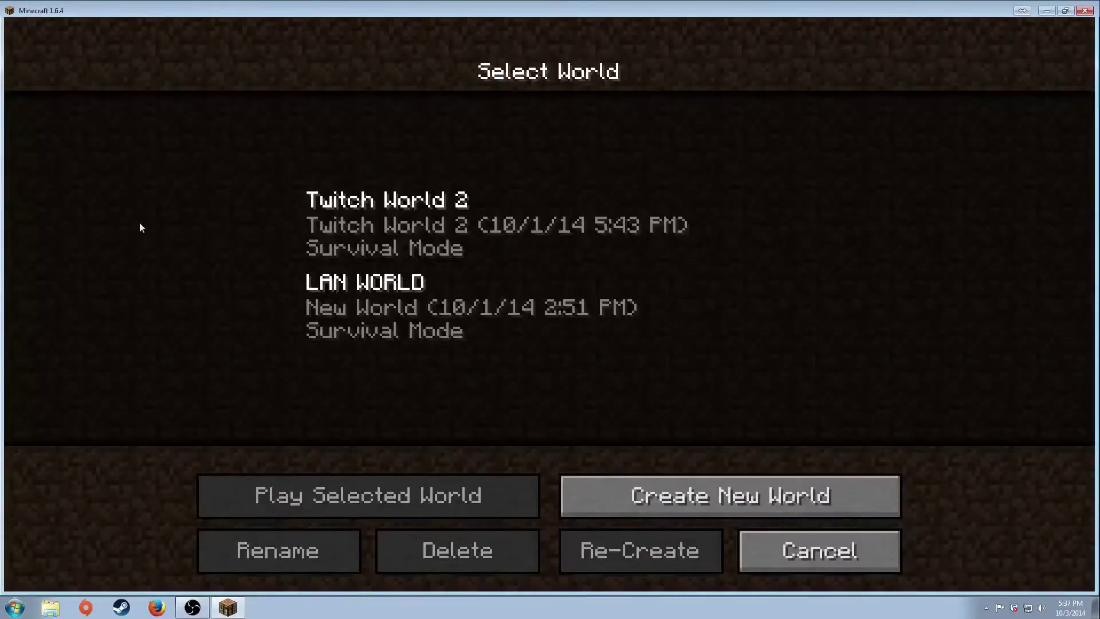
{"action": "left_click", "coordinate": [776, 555]}
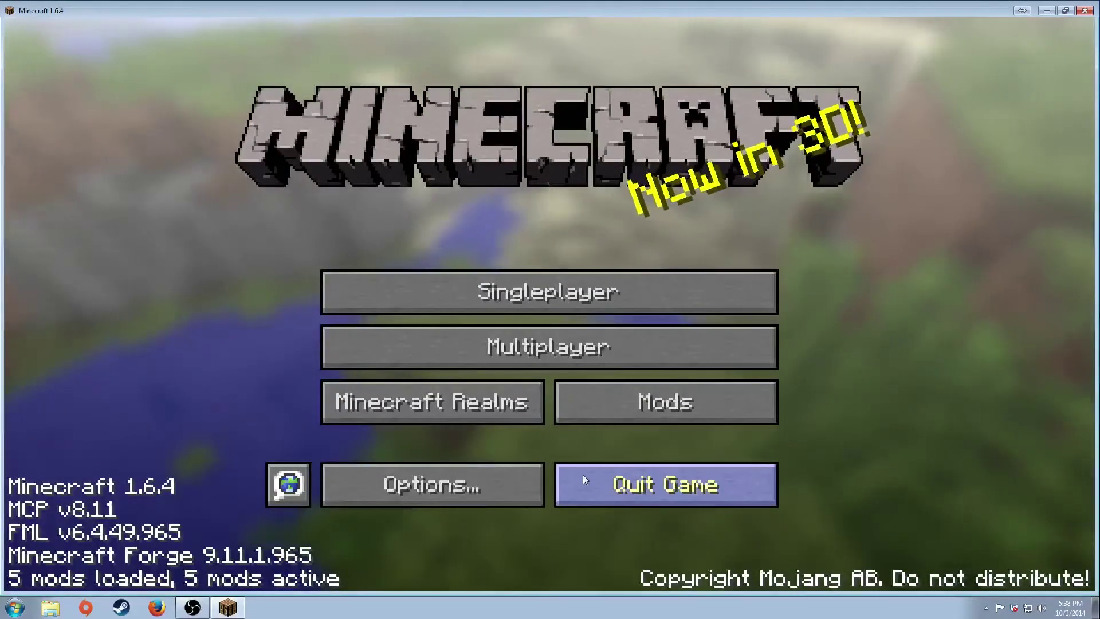
{"action": "left_click", "coordinate": [627, 483]}
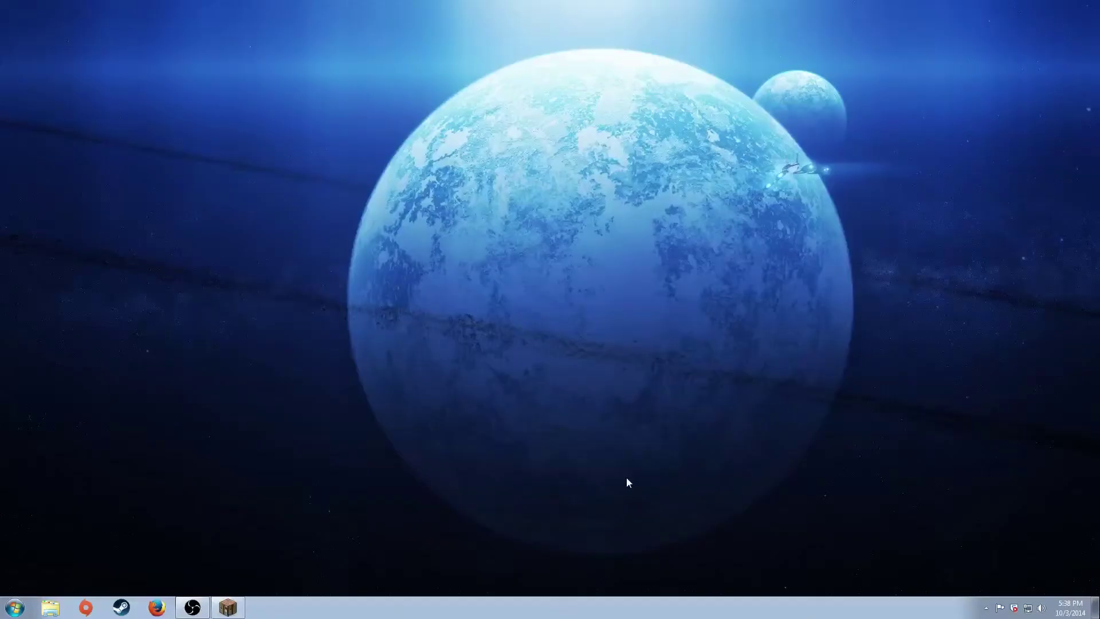